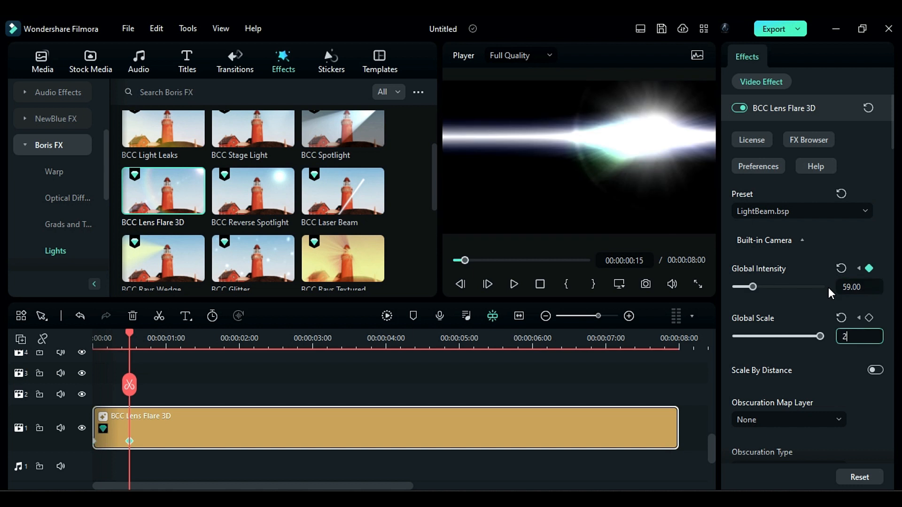
Set the lens flare's Global Scale to 2.30 and its built-in light source's X position to -0.50
key(Return)
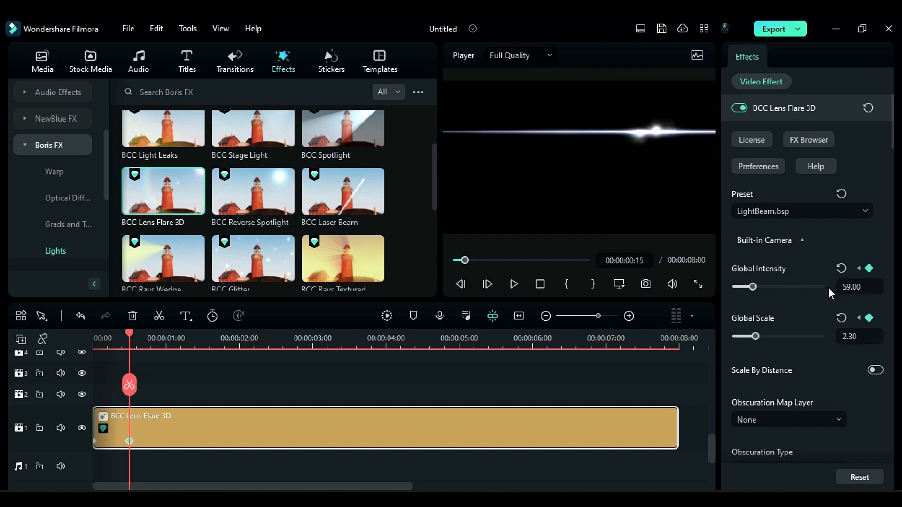
drag(892, 142, 893, 186)
click(773, 367)
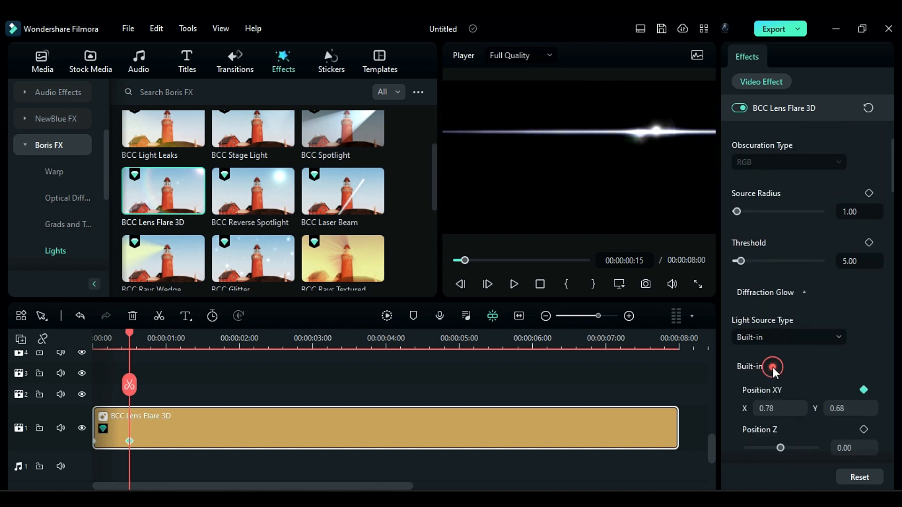
text(-0)
drag(792, 409, 780, 428)
key(ctrl+z)
text(-1)
key(Return)
click(788, 413)
key(ctrl+z)
key(ctrl+a)
text(-0.5)
key(Return)
Set the light source's Z position to 0.40 and turn off the flare's Discs and Glows elements
scroll(776, 389, down, 2)
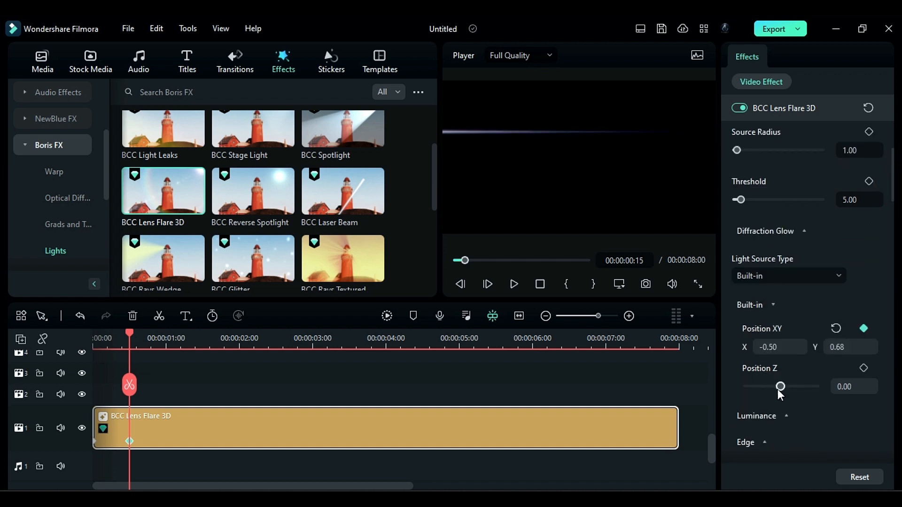
drag(777, 389, 782, 388)
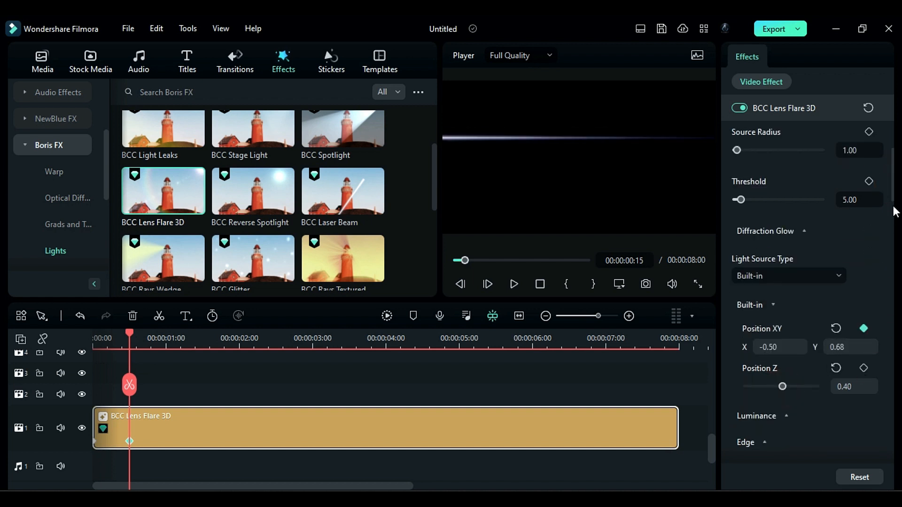
drag(895, 211, 897, 270)
scroll(891, 252, down, 8)
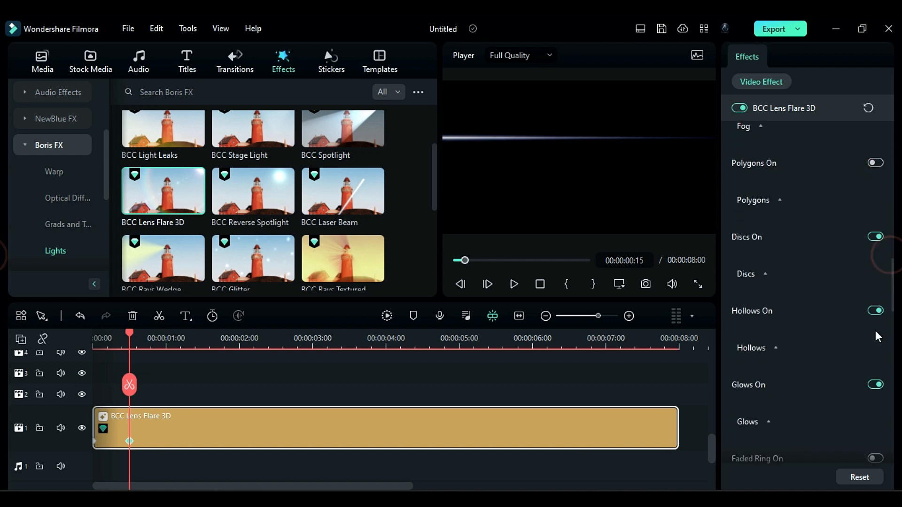
scroll(885, 256, down, 6)
Set the flare's Stripe intensity to 43, its softness to 1.10 and its color to orange
click(757, 354)
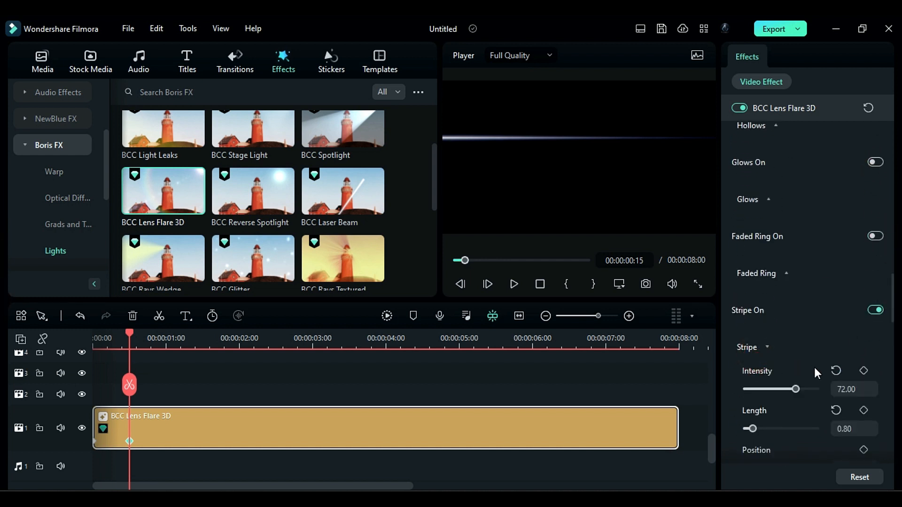
double_click(845, 389)
text(43)
key(Return)
scroll(800, 427, up, 1)
scroll(813, 427, down, 3)
drag(792, 390, 763, 388)
scroll(797, 419, down, 2)
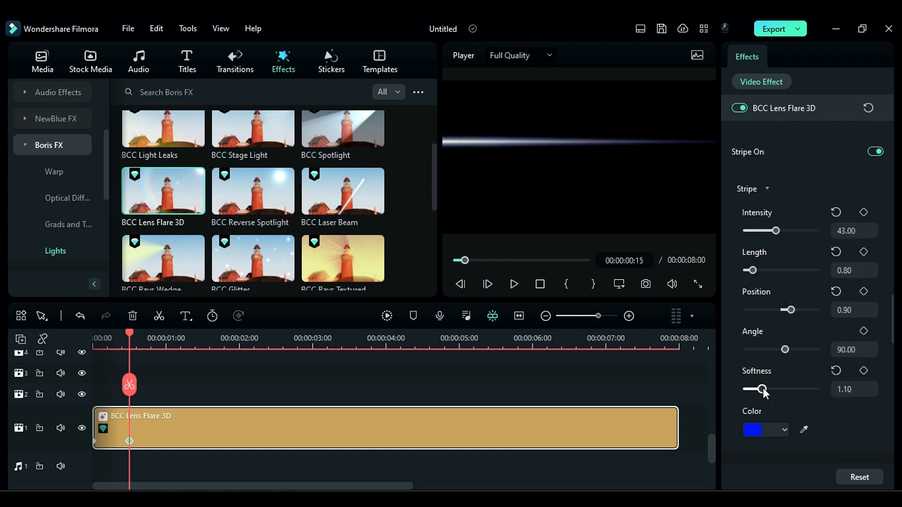
click(754, 429)
Set the Light Flicker speed to 89, the amount to 88 and the seed to 100
drag(892, 350, 894, 231)
click(781, 173)
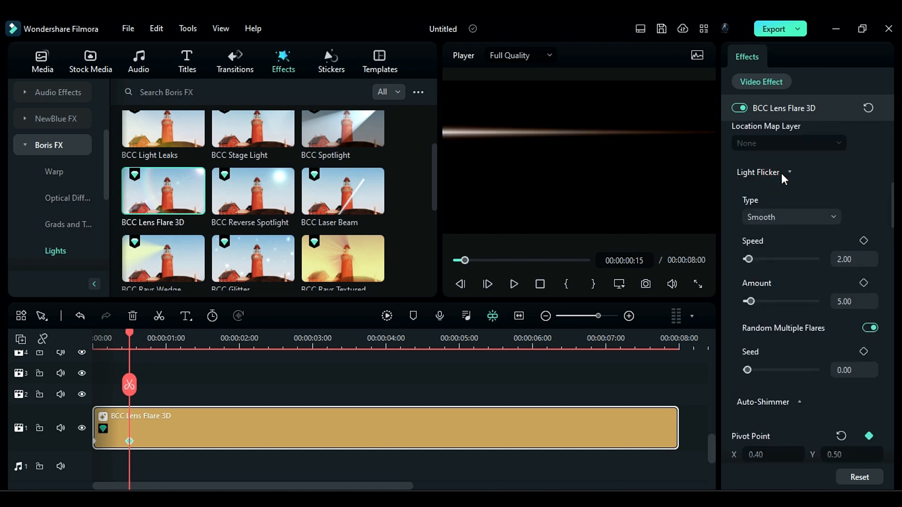
text(89)
key(Tab)
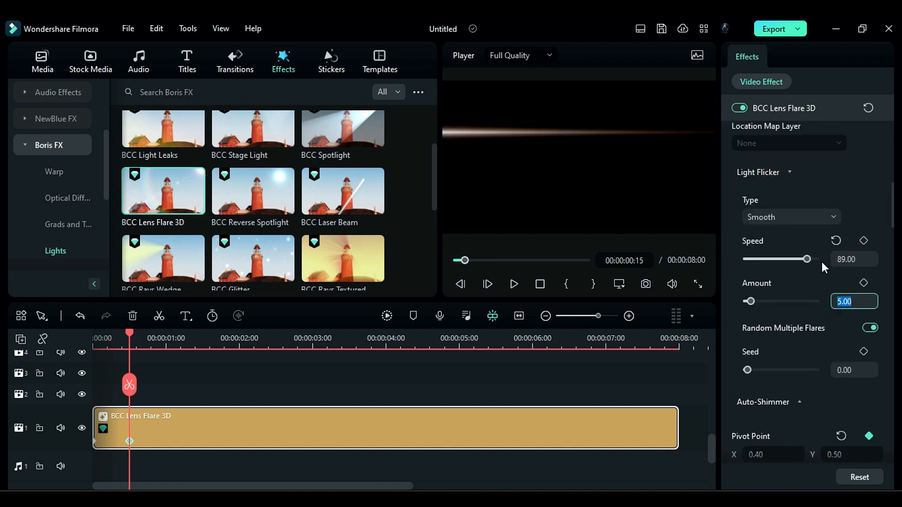
text(88)
key(Return)
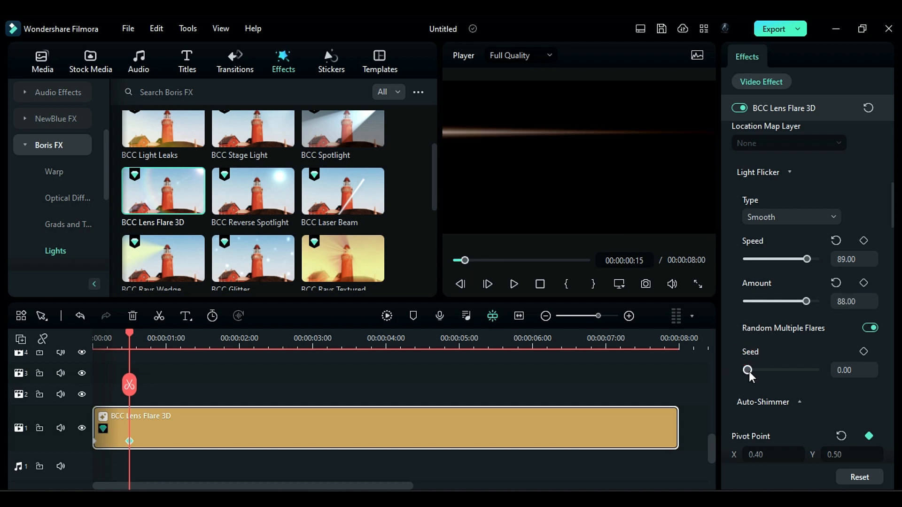
drag(747, 370, 815, 370)
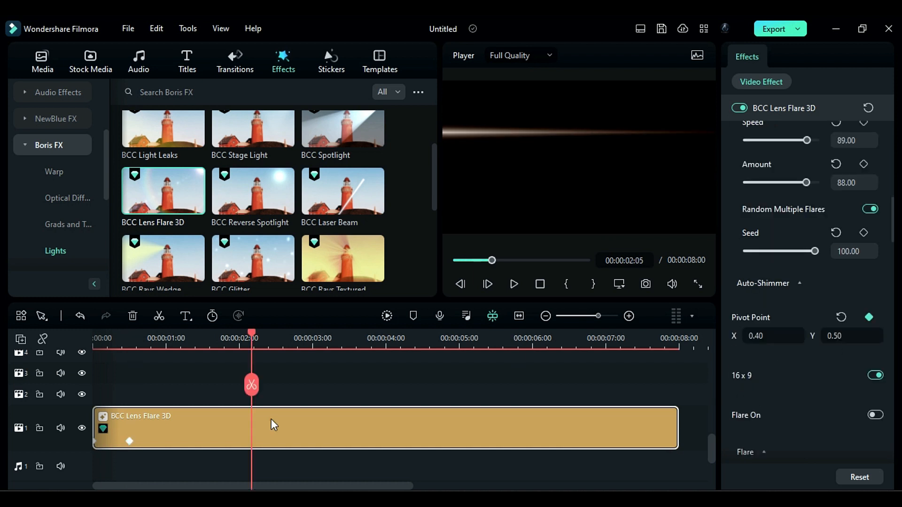
Duplicate the lens flare clip onto track 2 and delete the copy's keyframe at about half a second
drag(272, 419, 132, 394)
click(132, 400)
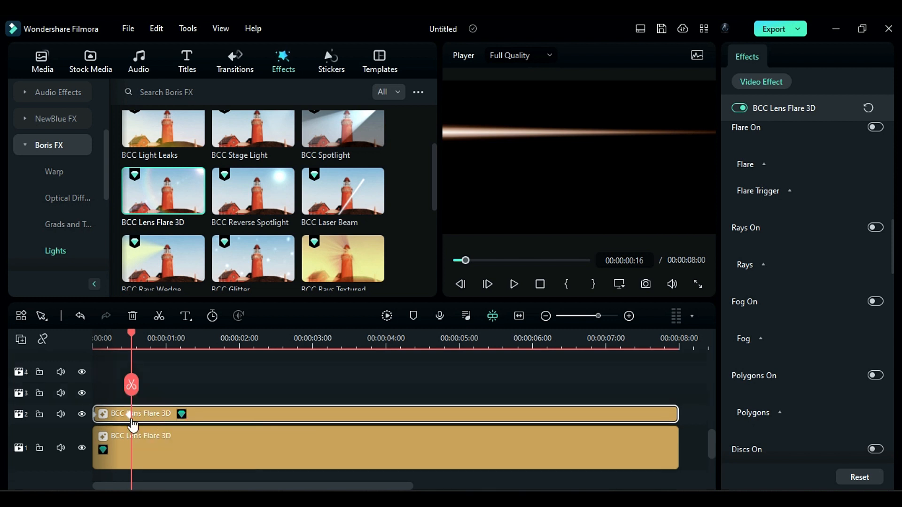
click(130, 418)
key(Delete)
At the start of the track 2 copy, set Global Intensity to 69 and Global Scale to 1.30, and hide track 1
drag(101, 341, 88, 339)
drag(892, 260, 891, 134)
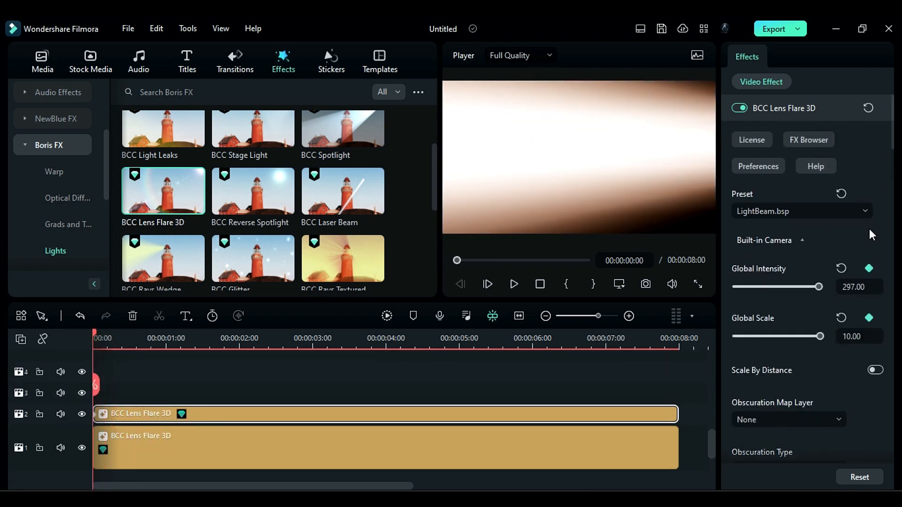
text(6)
key(Tab)
text(1.3)
key(Return)
click(82, 447)
Place the copy's built-in light source at X 0.78, Y 0.45 and Z -0.80
scroll(765, 423, down, 7)
drag(758, 395, 767, 391)
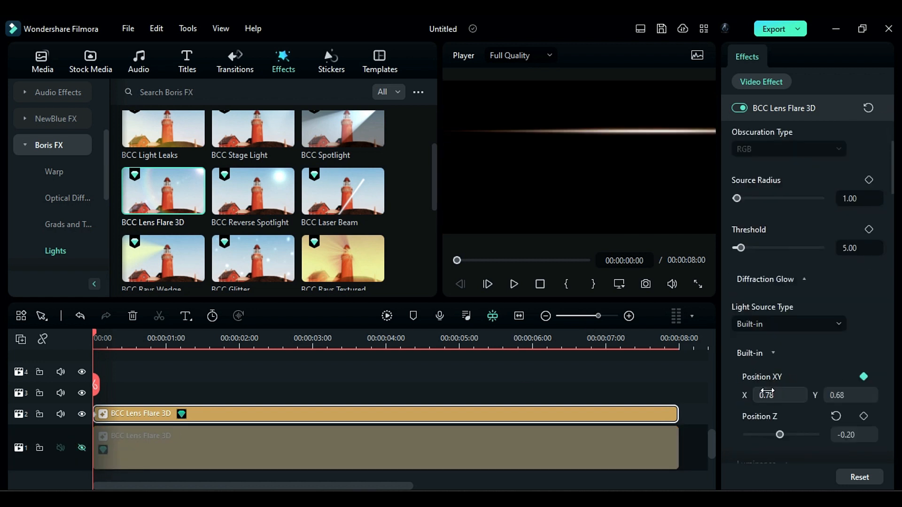
drag(780, 435, 777, 434)
drag(857, 394, 865, 400)
Set the copy's Global Intensity to 35 at the 2-second mark
click(239, 341)
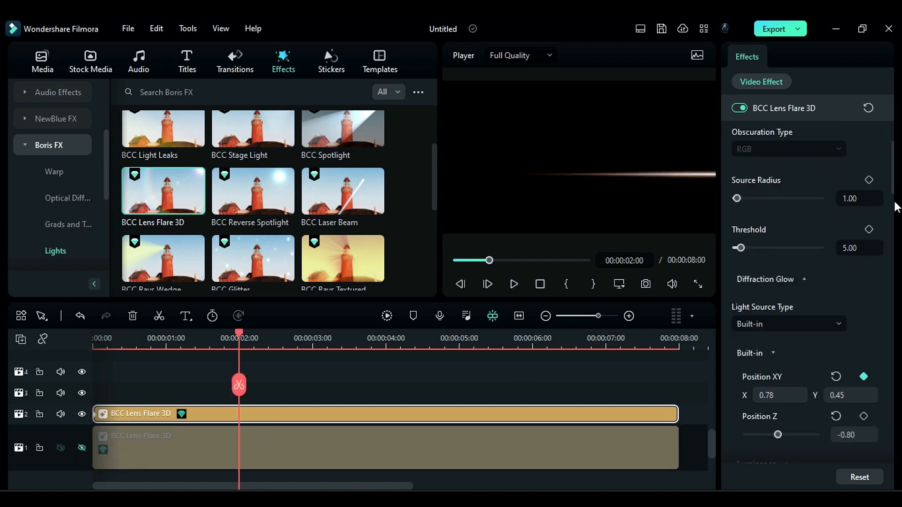
scroll(894, 207, up, 10)
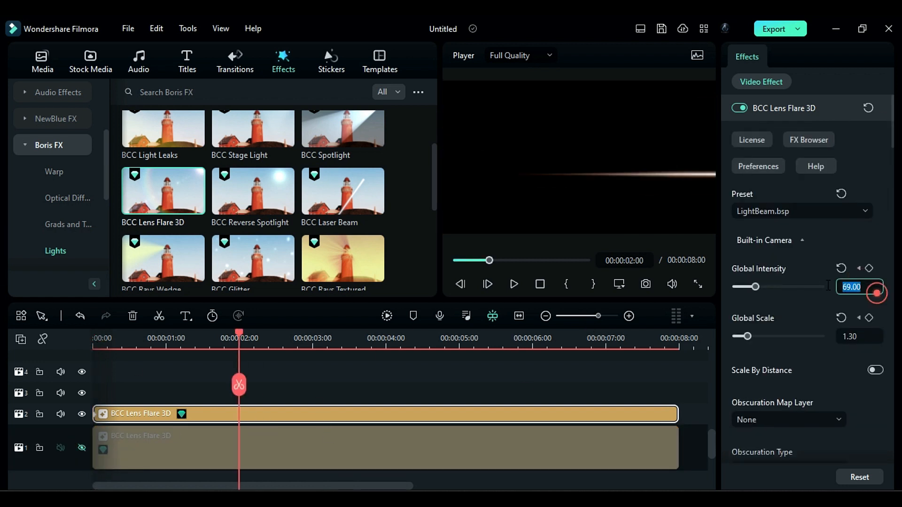
text(35)
key(Return)
Set the copy's Light Flicker speed to 0, amount to 25.50 and seed to 26.50
click(789, 400)
drag(891, 141, 891, 237)
drag(814, 341, 764, 341)
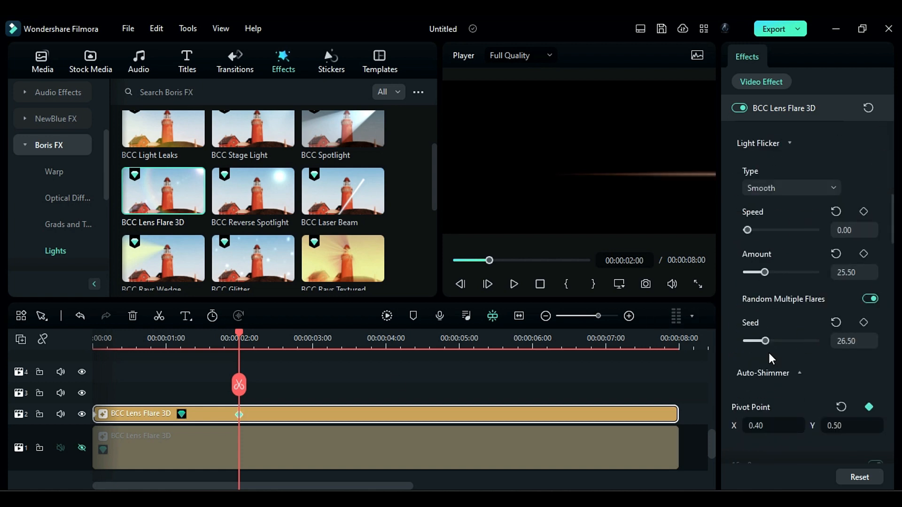
Animate the light source's Position Z from the clip's start to its end, raising the value at the end
click(93, 342)
drag(891, 204, 891, 166)
click(676, 341)
drag(778, 284, 792, 284)
Animate the Stripe's position between the clip's start and end, and set its length to 0.60
drag(891, 166, 891, 302)
click(766, 305)
click(93, 341)
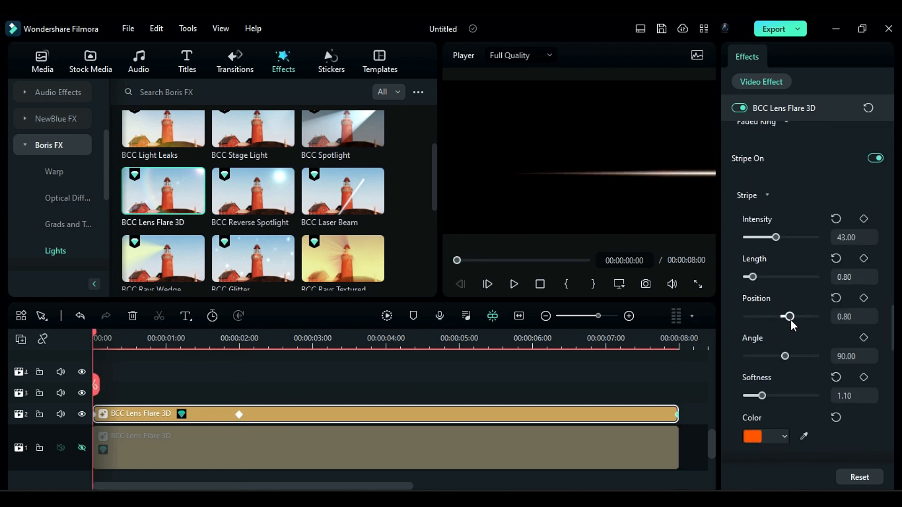
click(676, 341)
drag(782, 317, 790, 318)
drag(752, 277, 750, 277)
Lower the light source's Position Z at the end of the clip and return the playhead to the start
drag(891, 328, 892, 188)
drag(791, 279, 785, 280)
drag(892, 188, 891, 331)
click(94, 341)
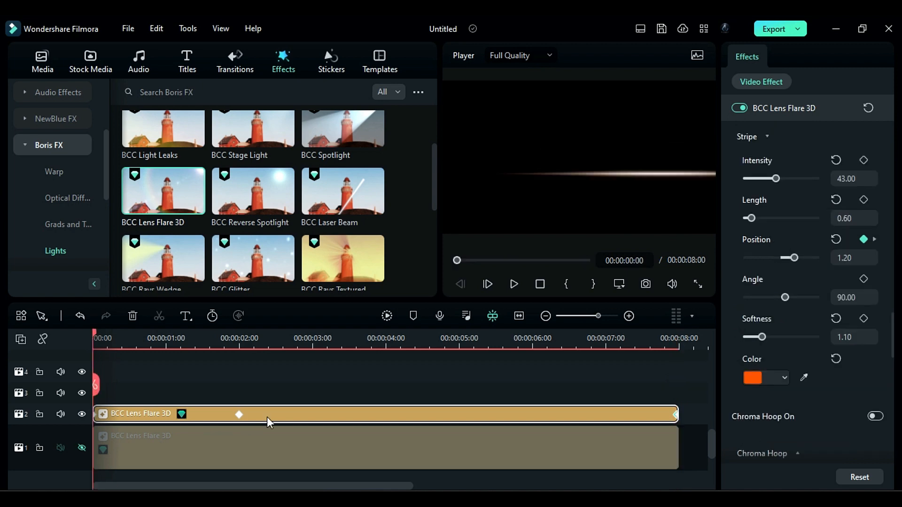
Copy the track 2 lens flare clip and paste it onto track 3
key(ctrl+c)
key(ctrl+v)
click(235, 395)
click(93, 341)
Give the track 3 copy's light source a negative X position so its beam comes from the opposite side
mouse_move(892, 381)
mouse_down()
mouse_move(899, 136)
mouse_move(897, 165)
mouse_up()
click(760, 381)
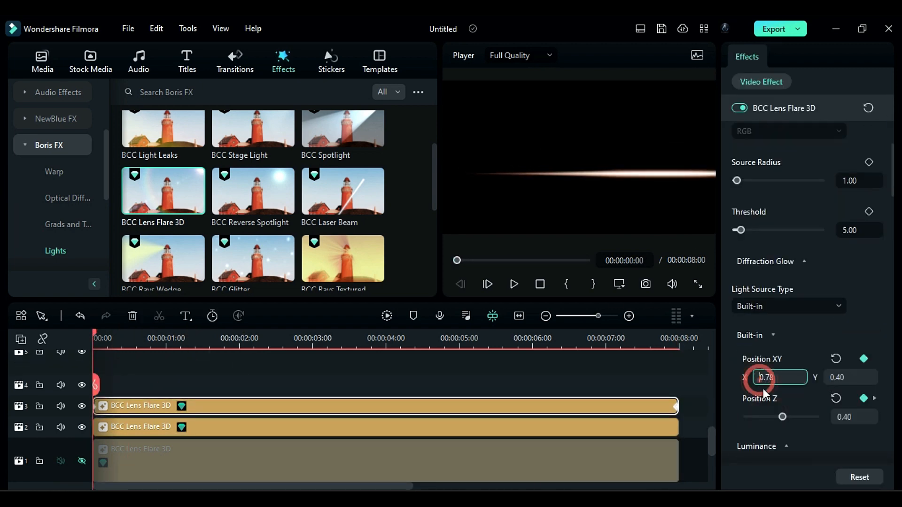
text(-)
key(Return)
Set the track 3 flare's pivot point Y to 0.10 and make track 1 visible again
click(488, 416)
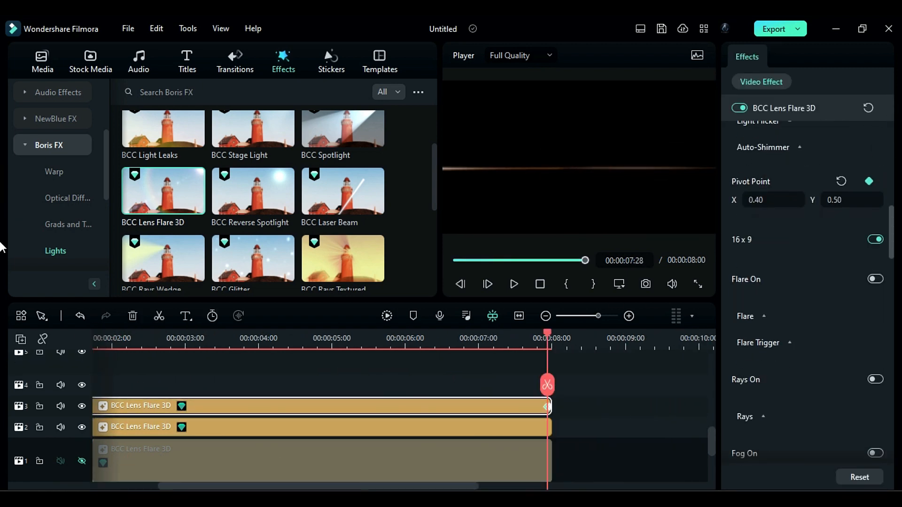
drag(891, 242, 891, 245)
click(851, 182)
key(BackSpace)
key(BackSpace)
text(35)
key(Return)
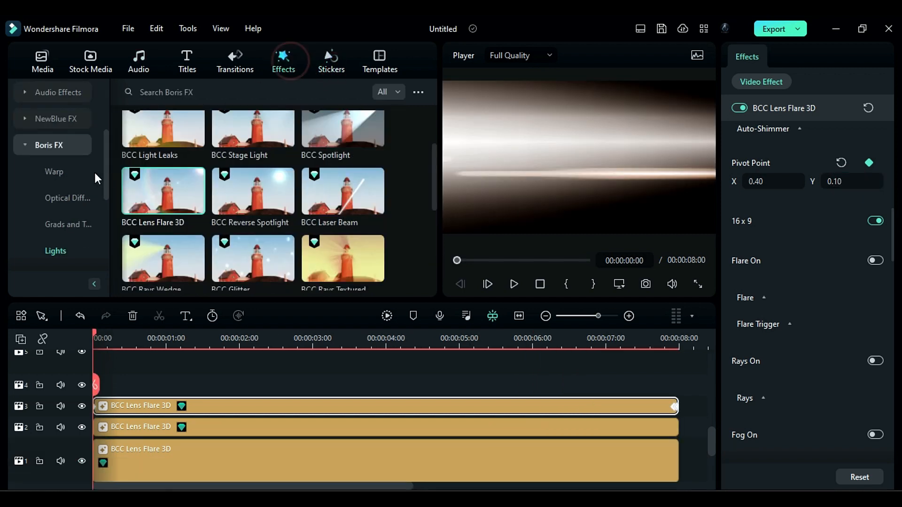
Add the NewBlue FX Dream Glow filter to track 4 and extend it to 8 seconds
click(55, 118)
click(52, 197)
scroll(254, 202, down, 2)
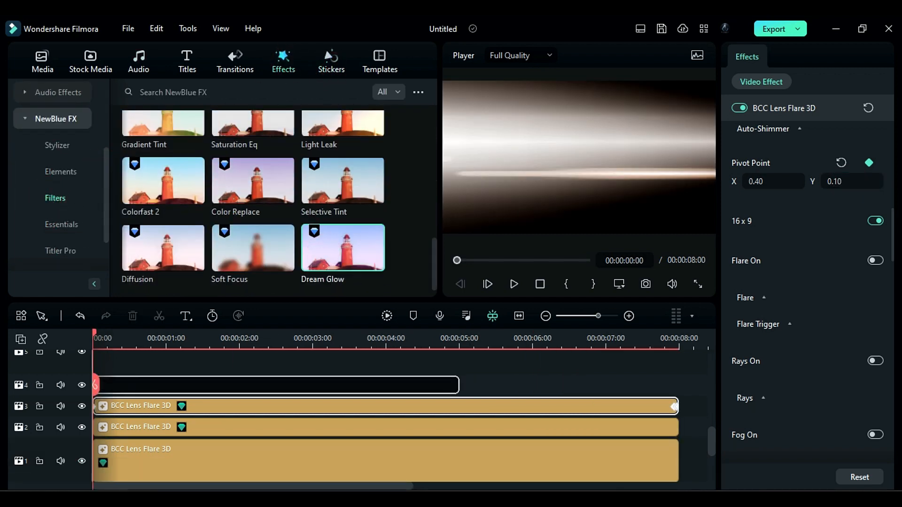
drag(277, 385, 277, 385)
Set the Dream Glow color to orange and its glow to 100
click(740, 233)
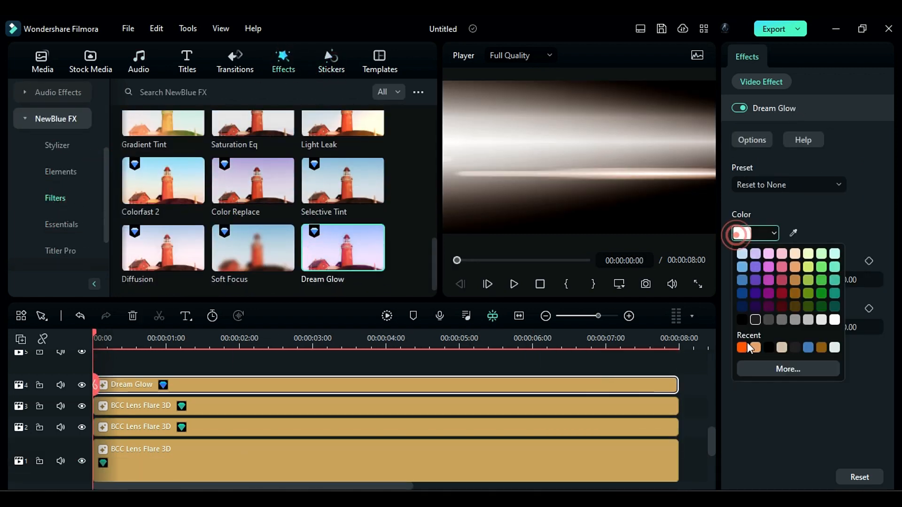
click(745, 347)
drag(736, 327, 820, 327)
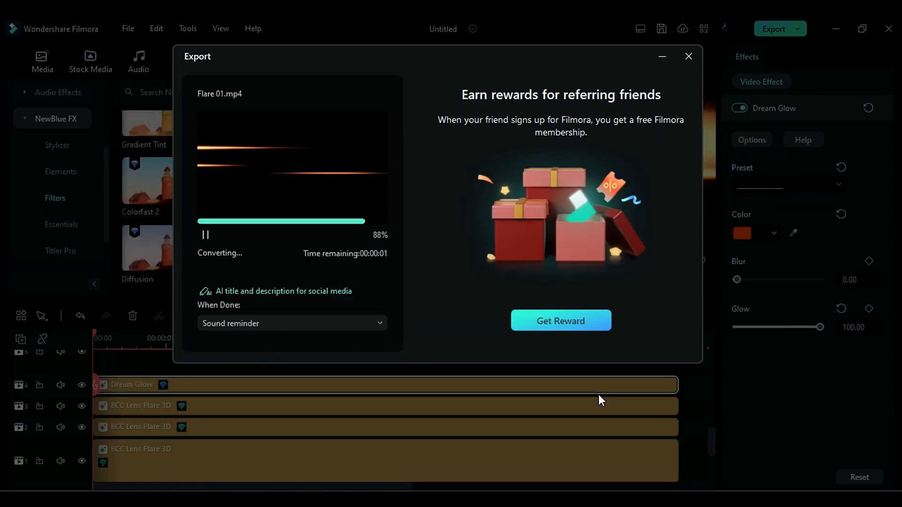
Delete the three lens flare clips from the timeline, keeping the Dream Glow clip
scroll(249, 430, up, 1)
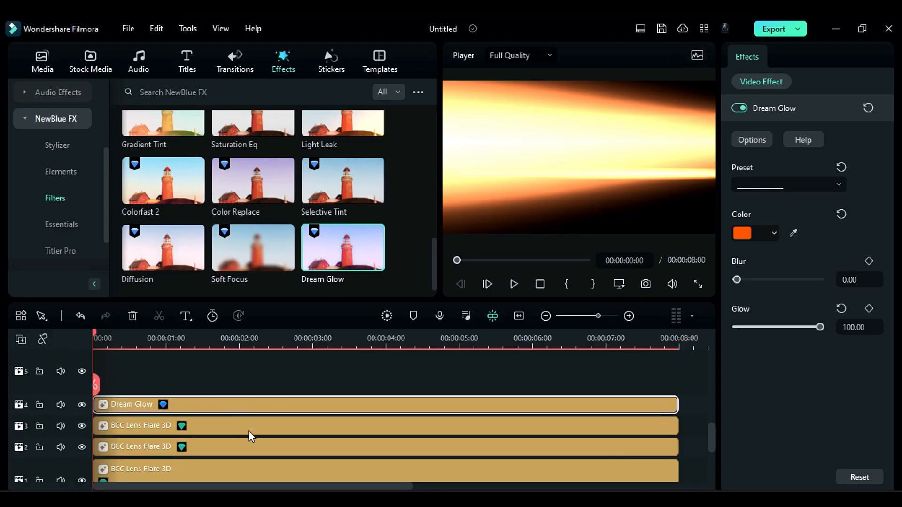
scroll(250, 432, down, 2)
drag(260, 478, 331, 371)
key(Delete)
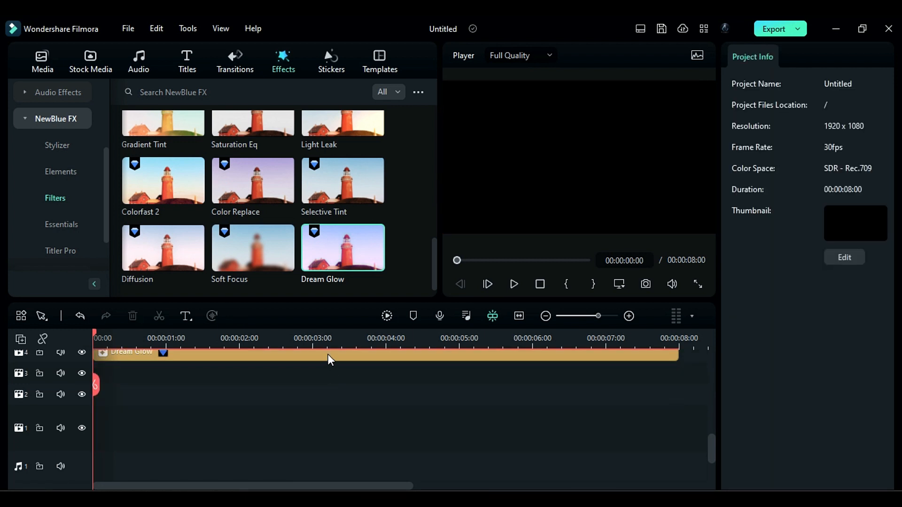
Add a new Boris FX BCC Lens Flare 3D clip to track 2 and extend it to 8 seconds
click(328, 354)
click(52, 224)
scroll(89, 204, down, 3)
click(56, 224)
drag(163, 247, 100, 395)
drag(458, 401, 679, 397)
Apply the WhiteStarFlareWithLightFog.bsp preset to the new lens flare
click(804, 213)
scroll(814, 330, down, 8)
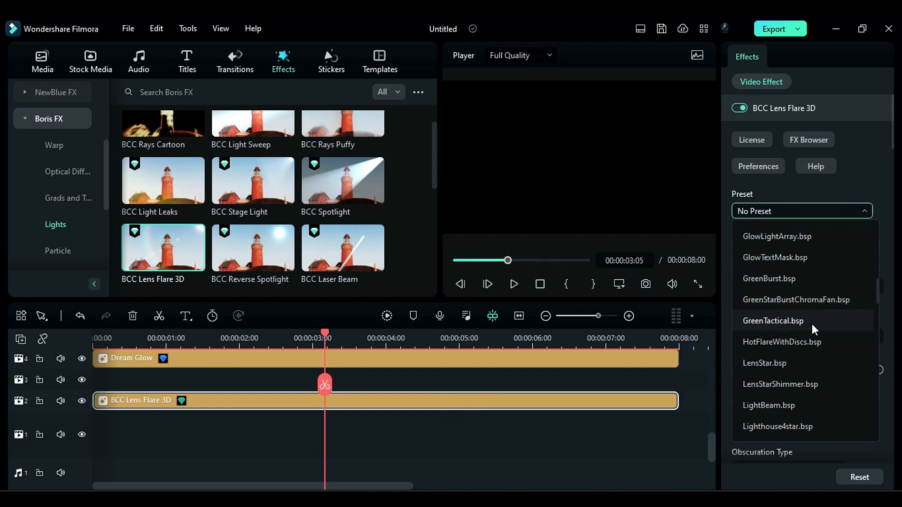
scroll(814, 328, down, 10)
click(775, 425)
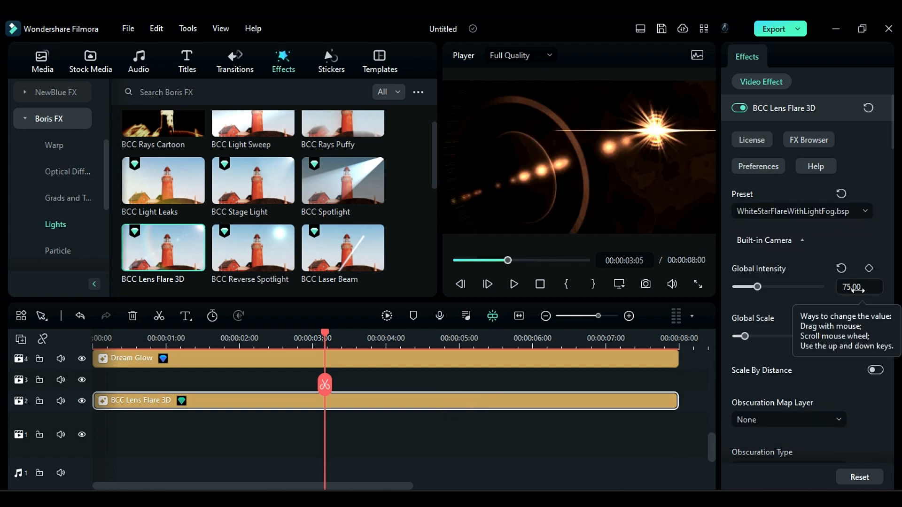
Turn off the preset's flare elements, including Glows, and leave only the Stripe switched on
drag(891, 122, 891, 298)
click(876, 174)
click(875, 323)
drag(891, 298, 891, 327)
click(875, 250)
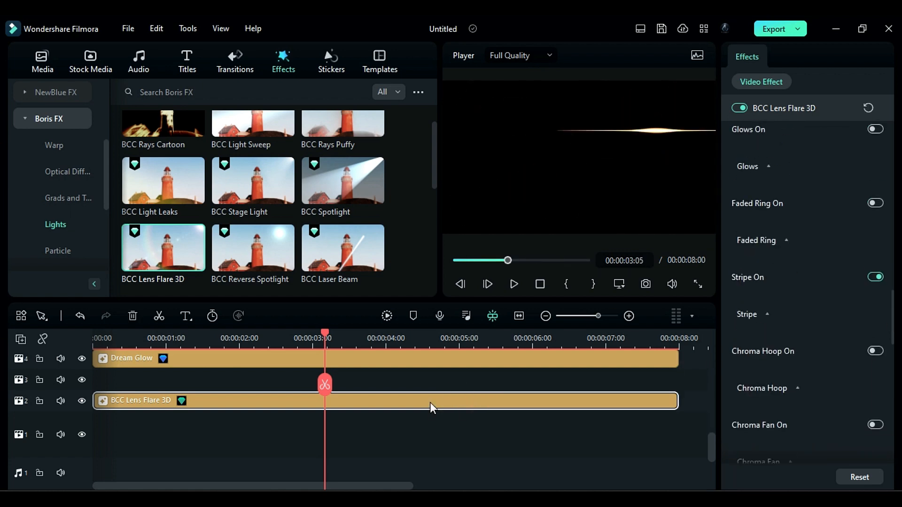
Set the Dream Glow clip's glow to 71.40 and its blur to 11.10
click(427, 363)
drag(796, 327, 795, 326)
drag(744, 283, 745, 286)
Center the lens flare's light source in the frame and slightly increase its Stripe length
click(564, 401)
drag(892, 162, 892, 337)
drag(749, 270, 752, 270)
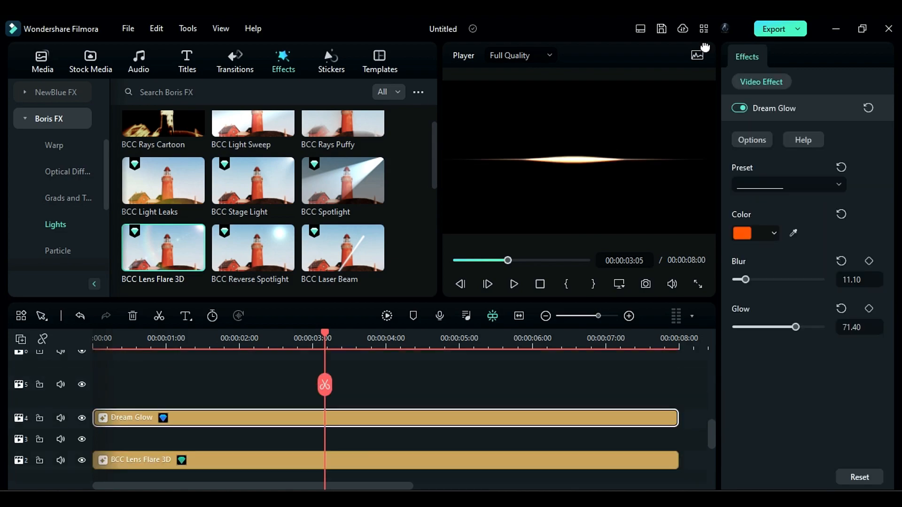
Export the second flare video, and delete all clips from the timeline
click(774, 29)
click(733, 420)
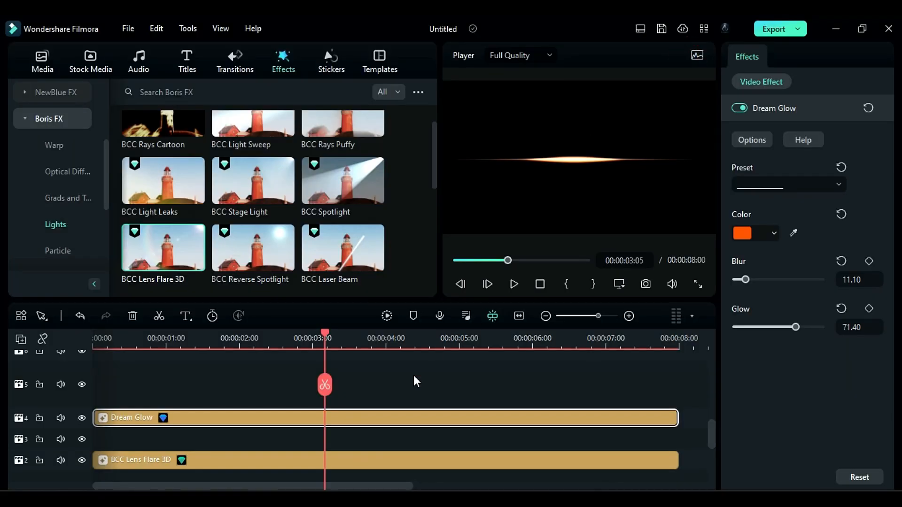
key(ctrl+a)
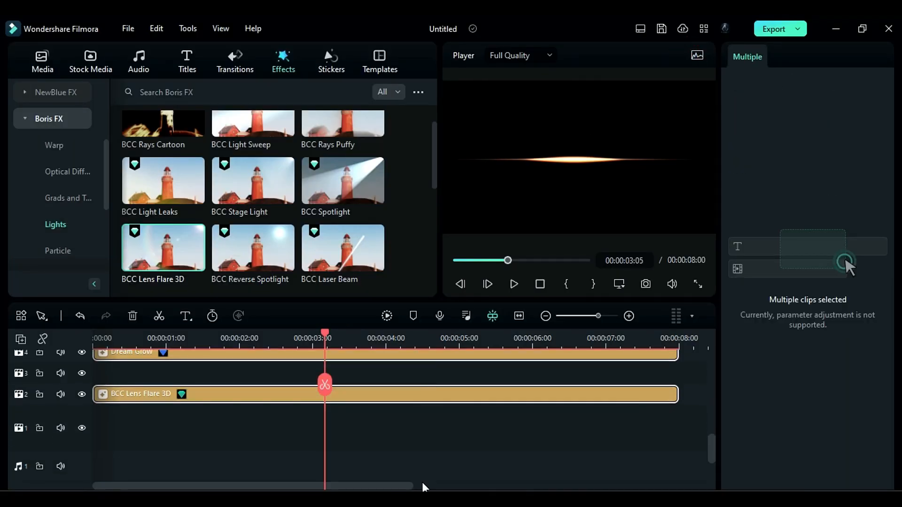
key(Delete)
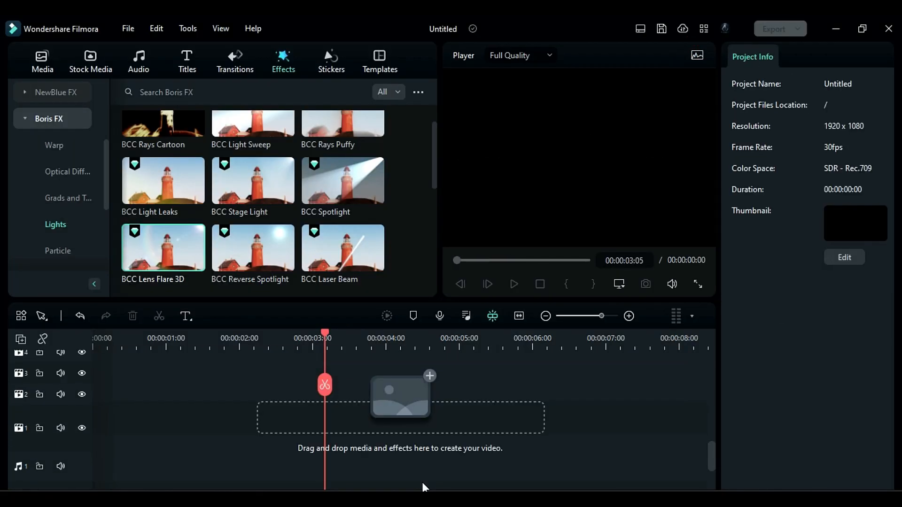
Add the Black solid color from the stock media to track 1 and extend it to 8 seconds
click(97, 75)
drag(164, 157, 141, 427)
drag(457, 440, 675, 440)
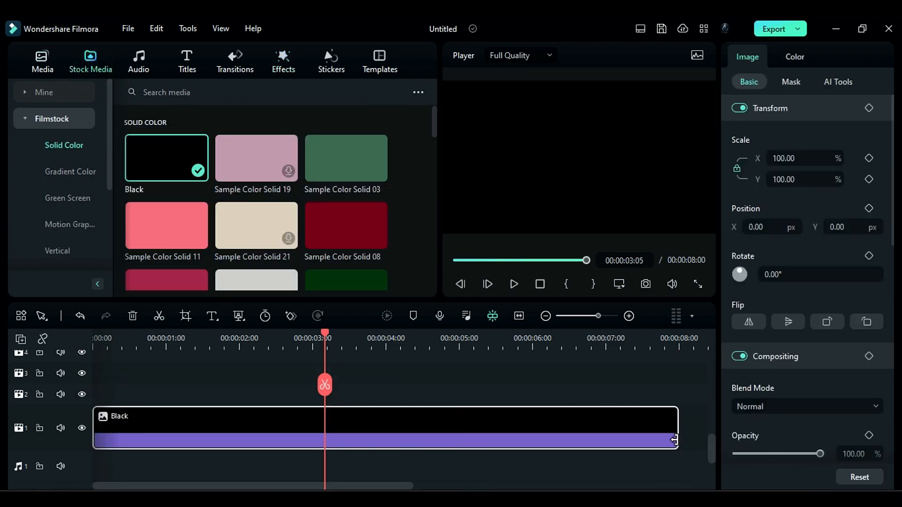
Apply the Boris FX BCC Particle Illusion effect to the Black clip and open its Particle Illusion editor
click(282, 61)
click(58, 250)
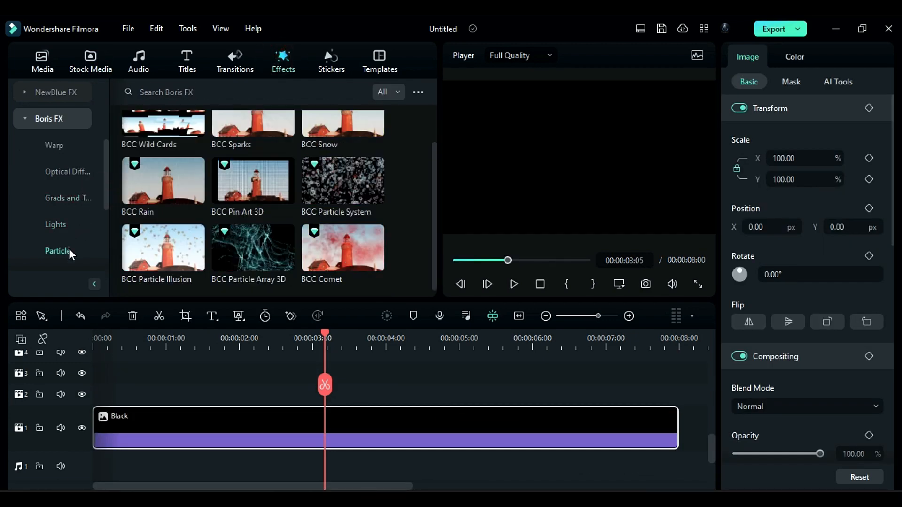
drag(163, 247, 179, 426)
click(837, 56)
click(795, 253)
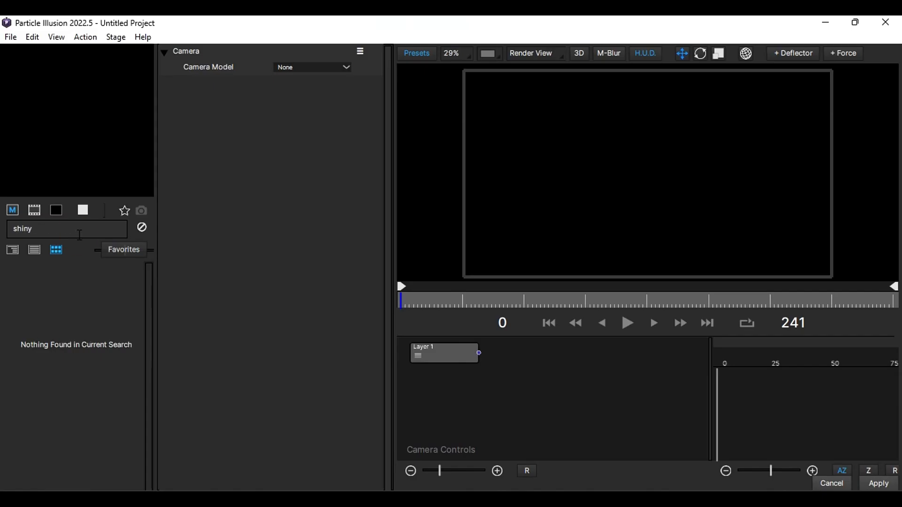
Search the emitter library for "Shiny" and add the first Shiny Color Stripes emitter
click(52, 228)
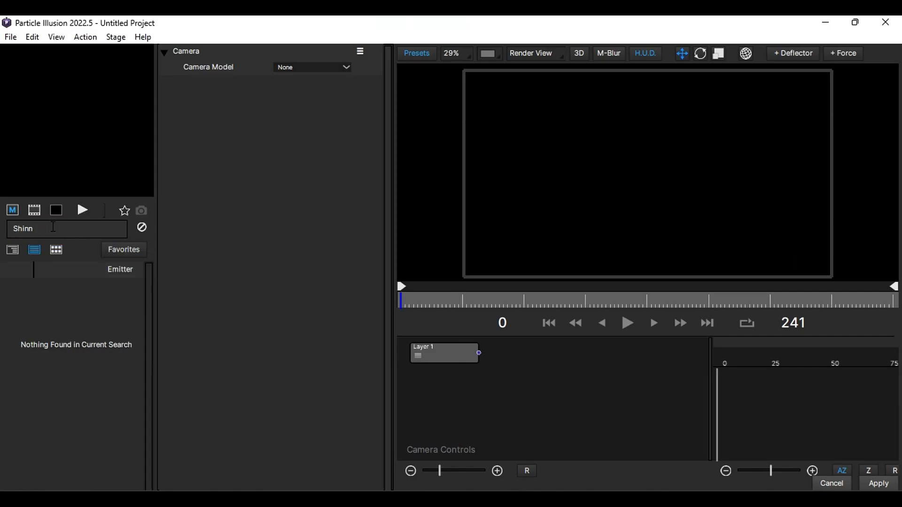
text(Shiny)
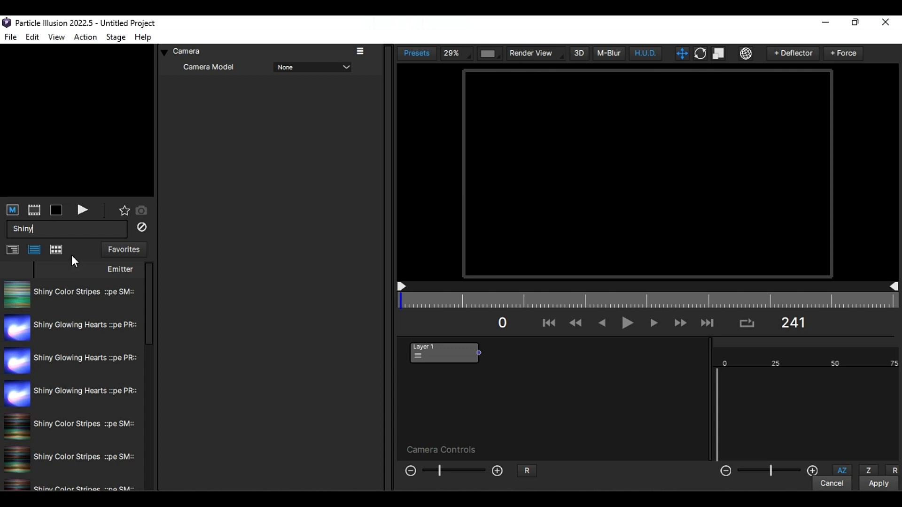
double_click(92, 289)
Set the Shiny Color Stripes emitter's Tint Color to blue and its Random Seed to 14146
click(325, 131)
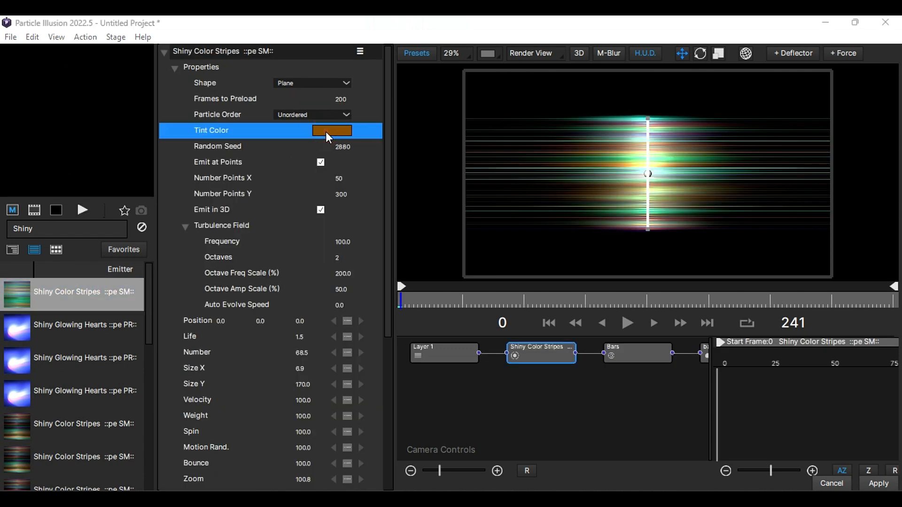
click(332, 184)
click(539, 370)
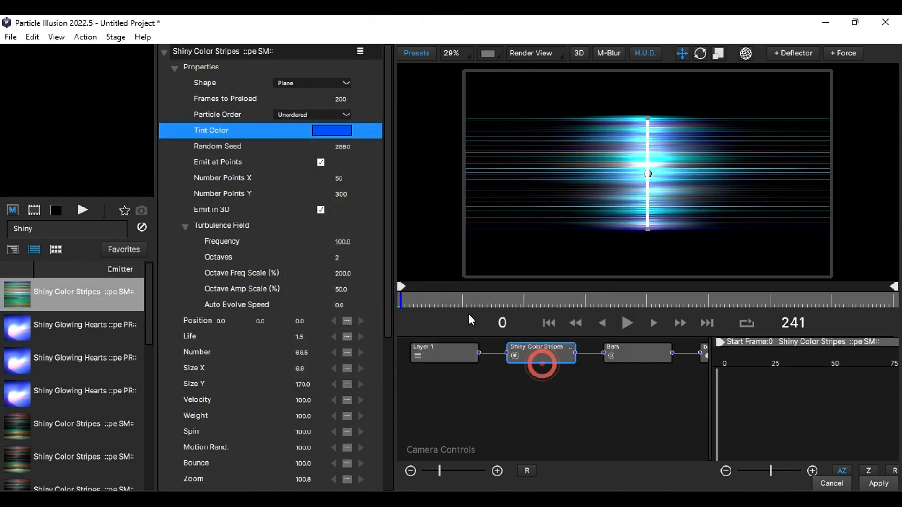
click(343, 147)
text(1414)
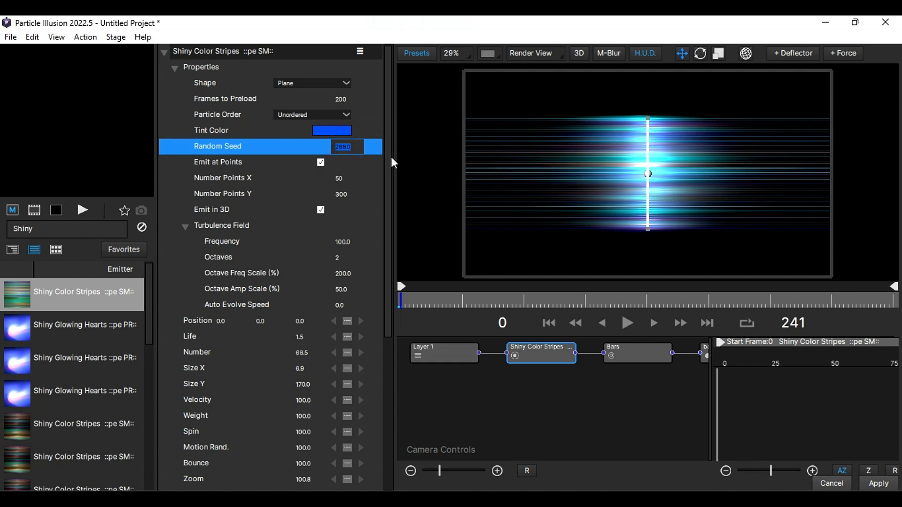
text(6)
Set the emitter's Position to -960, -312 at frame 0 and make that keyframe Bezier
click(221, 321)
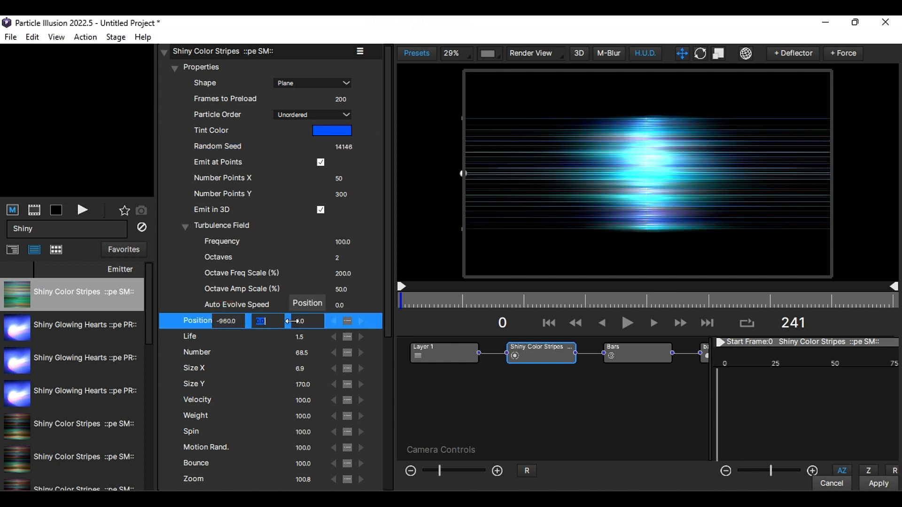
key(Return)
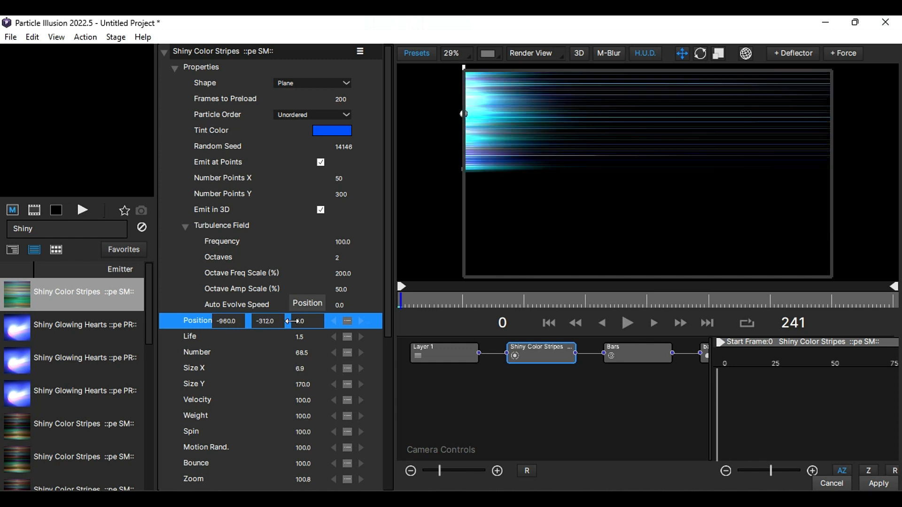
click(347, 321)
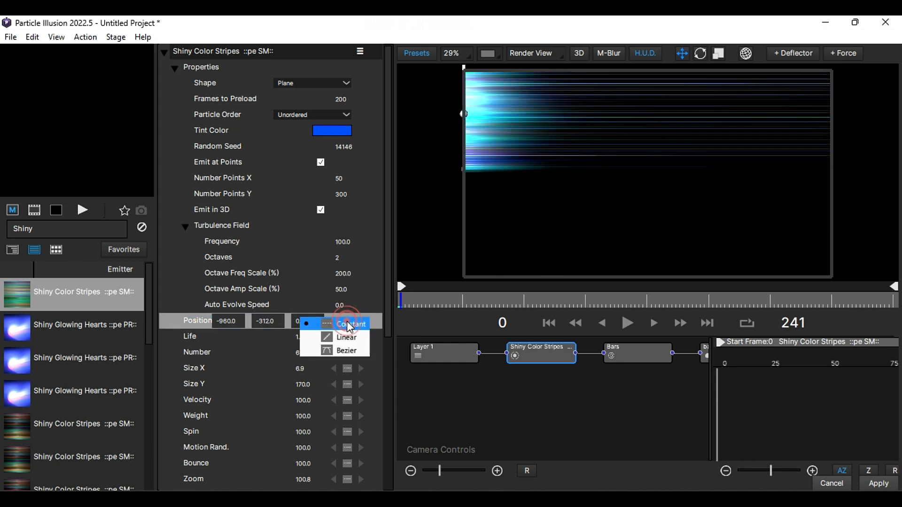
click(347, 349)
Keyframe the emitter's Position at frame 240 to -335, -185
click(889, 305)
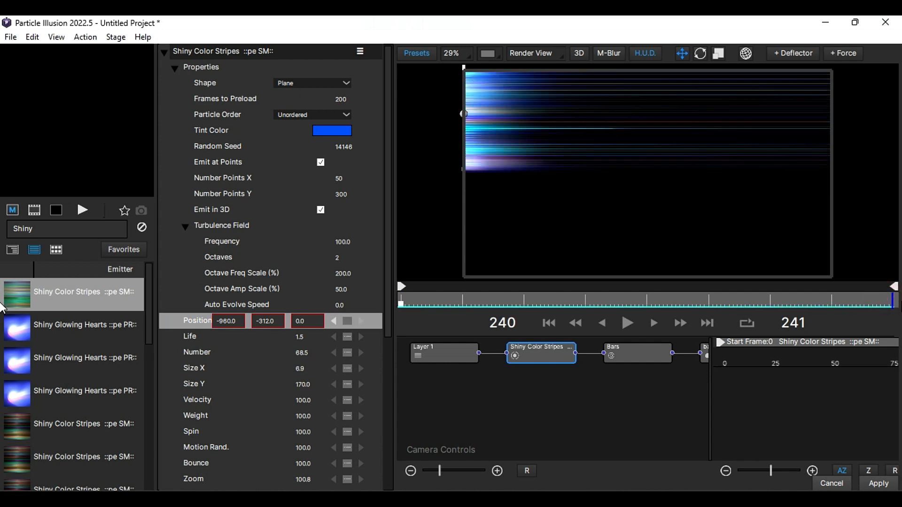
click(236, 320)
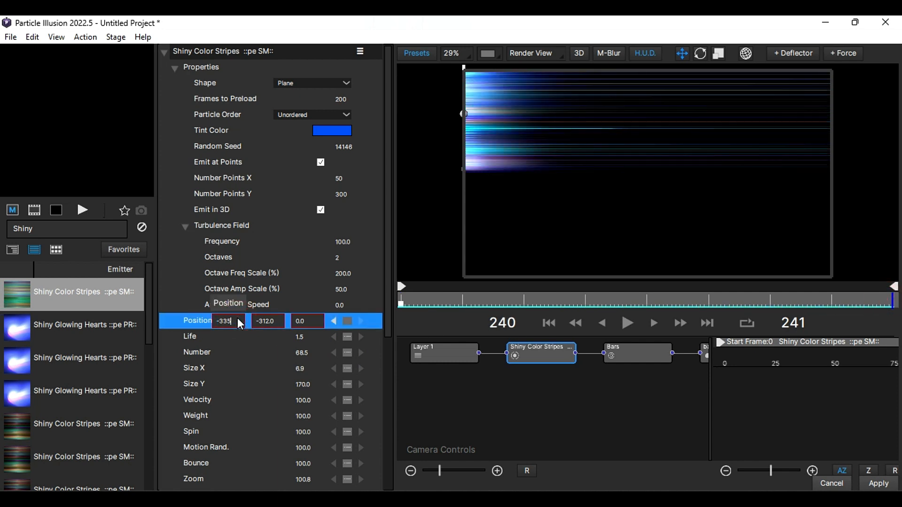
key(Tab)
text(-18)
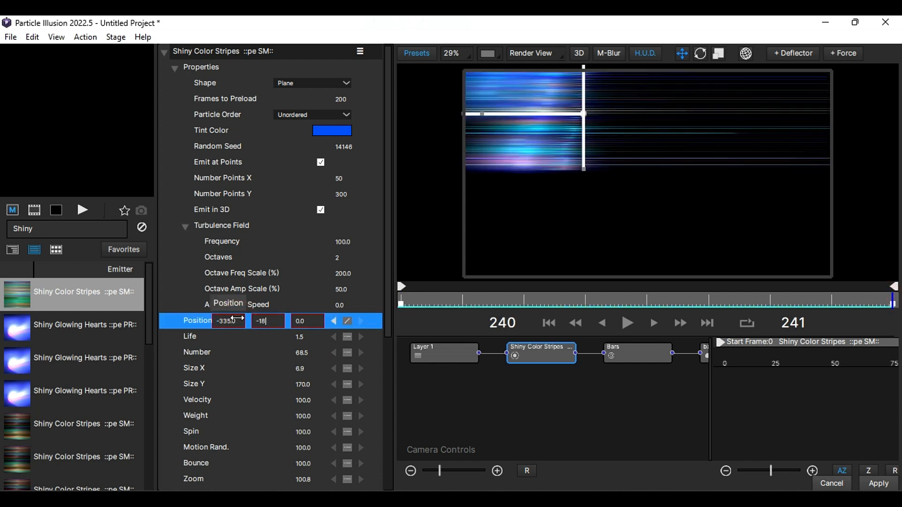
text(5)
key(Return)
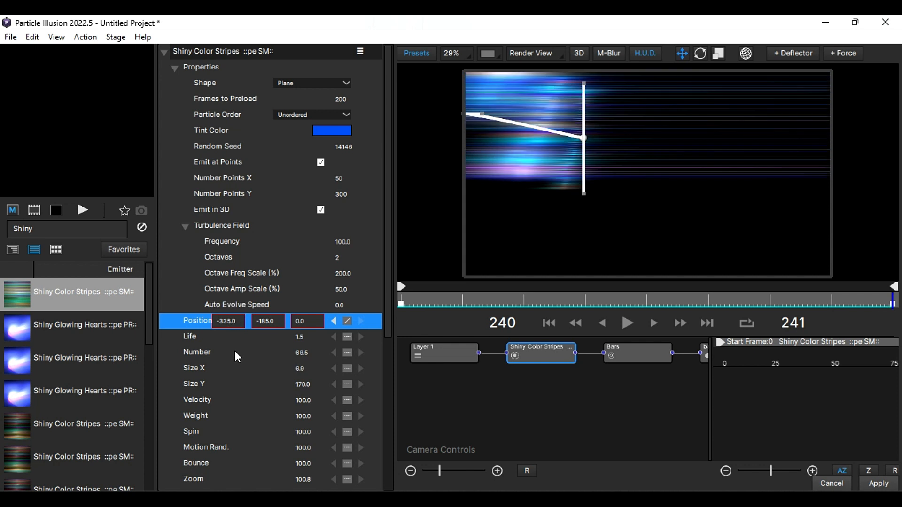
Animate the emitter's Life from 2.5 at frame 0, with a Bezier keyframe, to 1.5 at frame 240
click(333, 321)
click(301, 337)
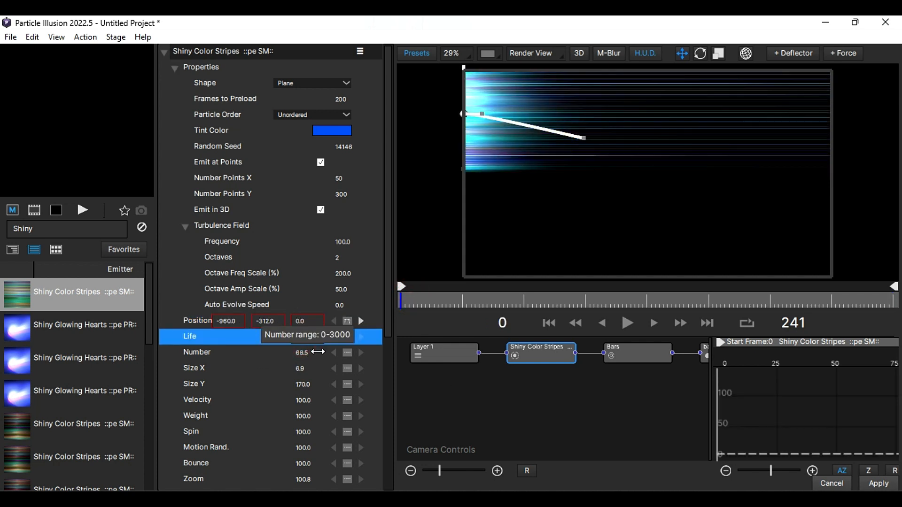
click(348, 338)
drag(419, 303, 900, 308)
double_click(302, 337)
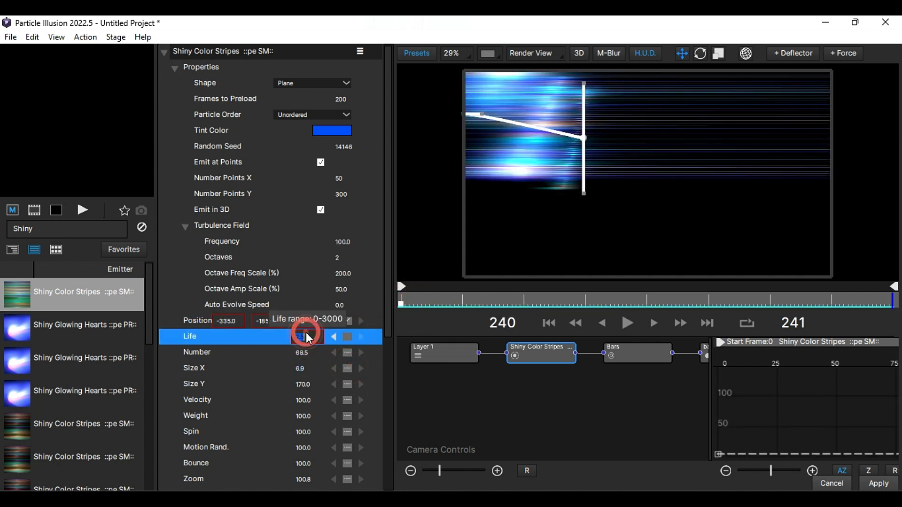
text(1.5)
key(Return)
Keyframe Motion Rand. to 0 at frame 240 with Bezier interpolation, and to 90 at frame 0
scroll(374, 390, down, 3)
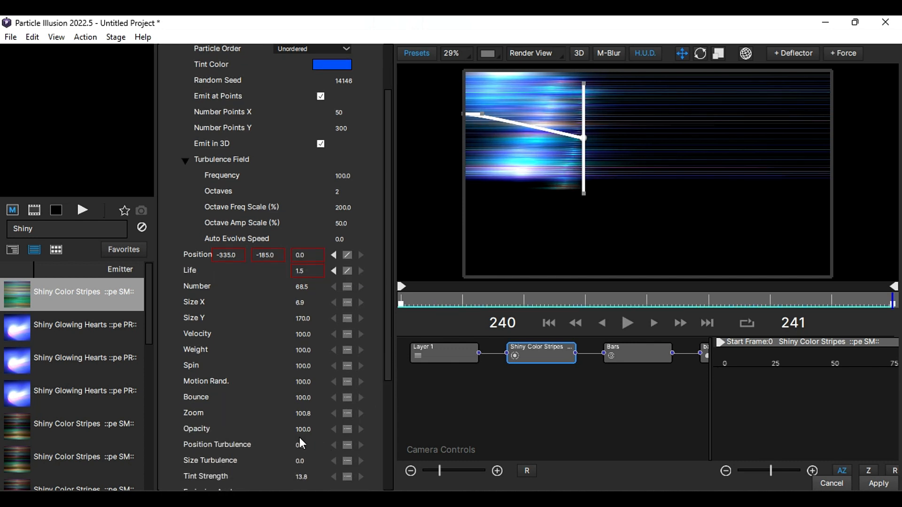
drag(302, 382, 228, 372)
click(347, 382)
click(347, 413)
drag(424, 303, 398, 306)
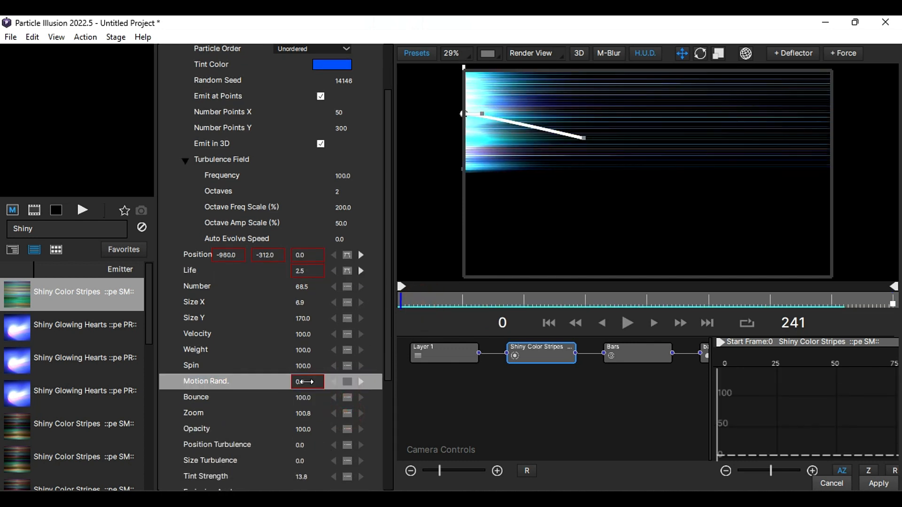
click(305, 382)
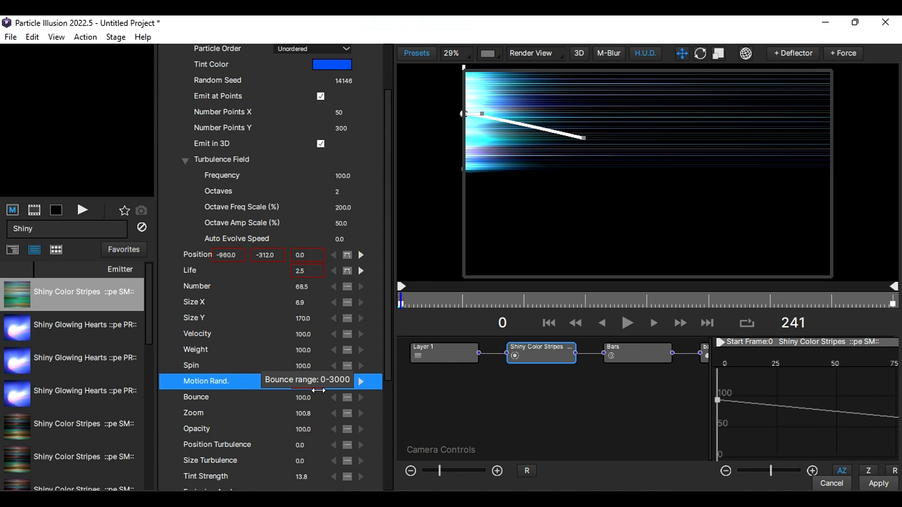
Set the Shiny Color Stripes emitter's Opacity to 62
drag(387, 368, 388, 391)
double_click(303, 393)
text(62)
key(Return)
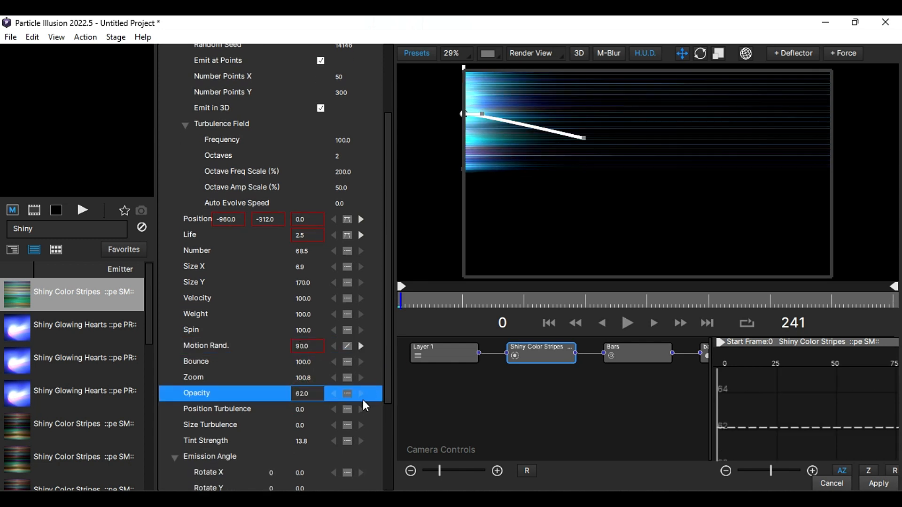
Set the f-Number of the Bars node to 5
click(629, 357)
click(309, 257)
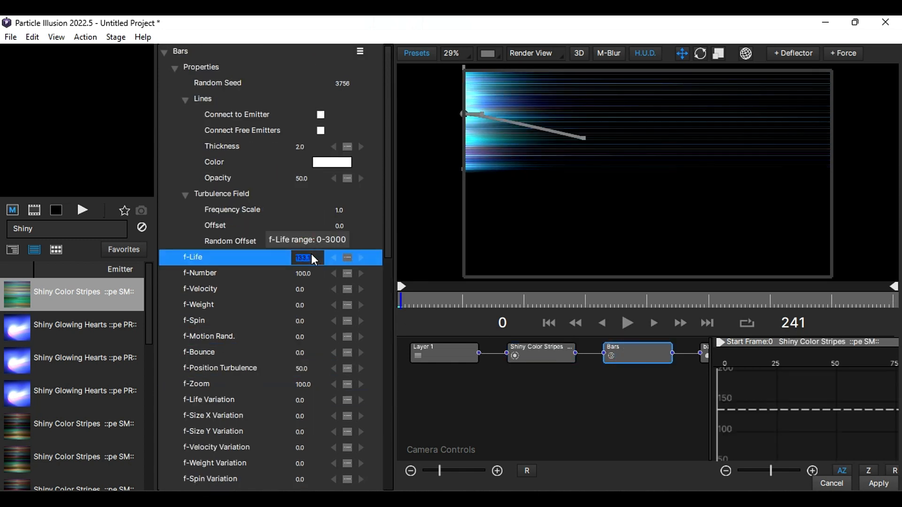
click(310, 275)
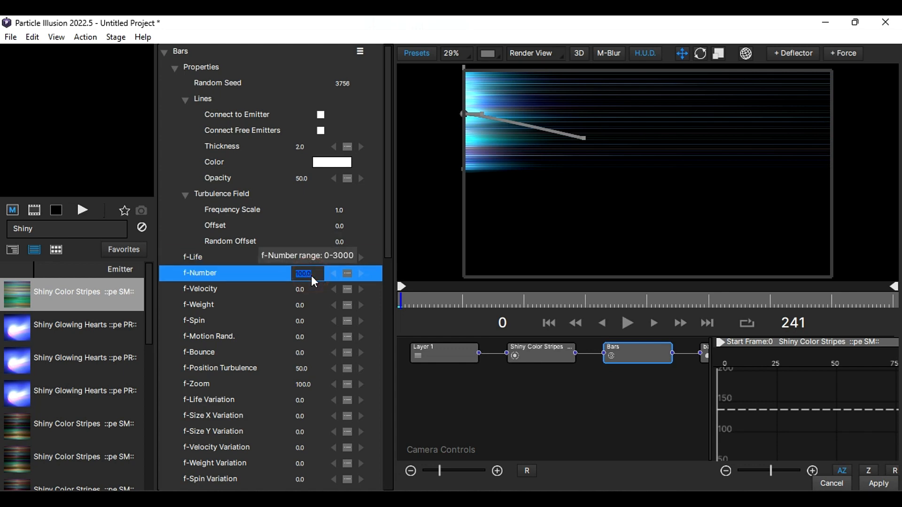
text(5)
key(Return)
Recolor the stops of the bars particle's color gradient in shades of blue
click(703, 353)
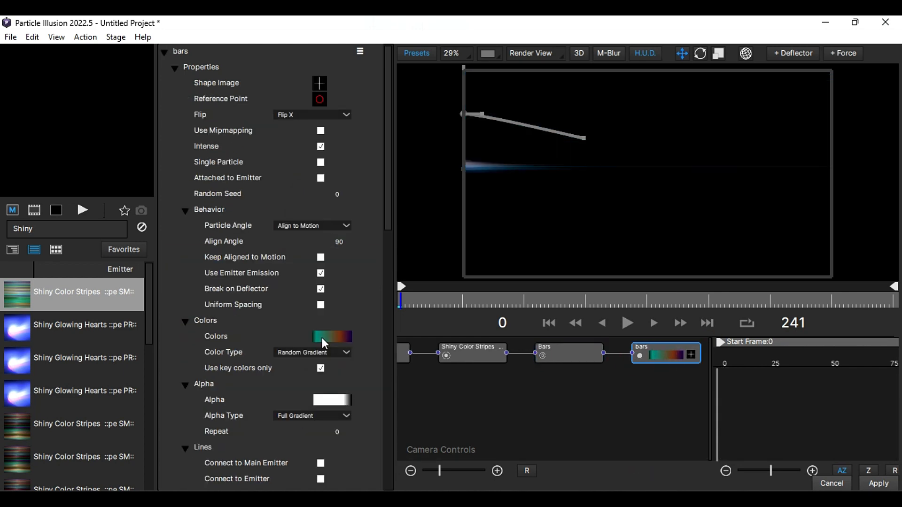
click(325, 337)
click(341, 255)
click(404, 282)
click(504, 255)
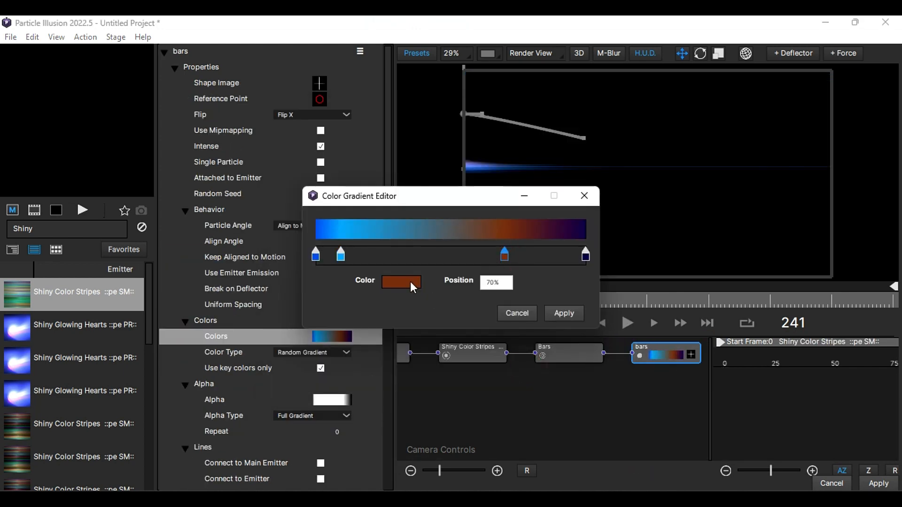
click(403, 282)
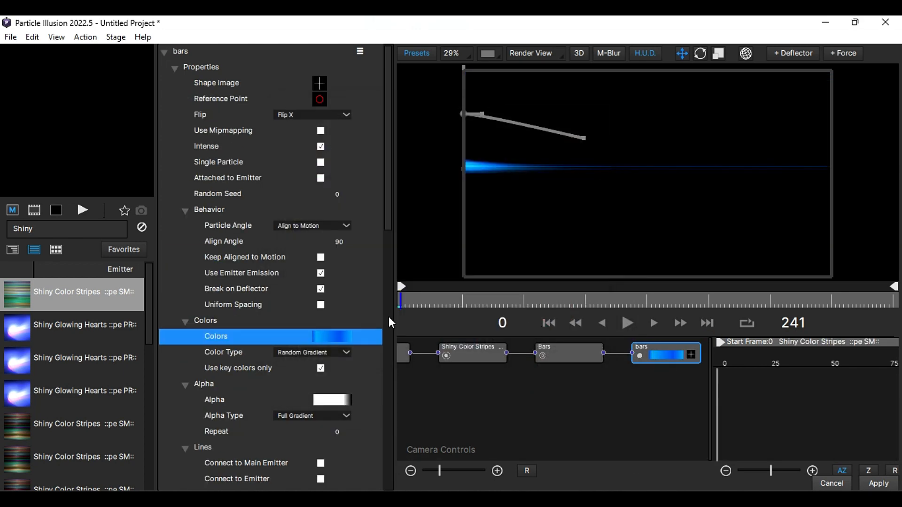
Set the bars particle's Life to 49 and its Number to 3, and open its Size for editing
scroll(388, 316, down, 5)
drag(379, 301, 378, 338)
double_click(298, 283)
text(49)
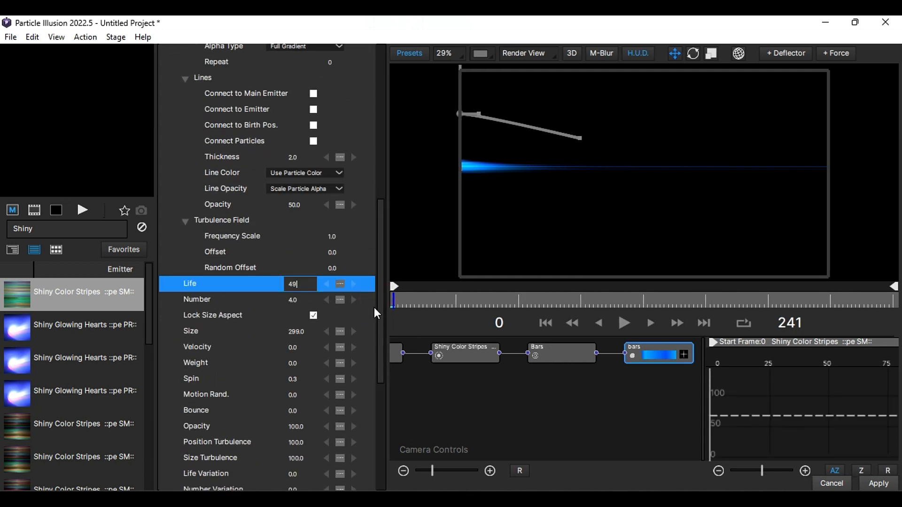
key(Return)
click(297, 300)
text(3)
key(Return)
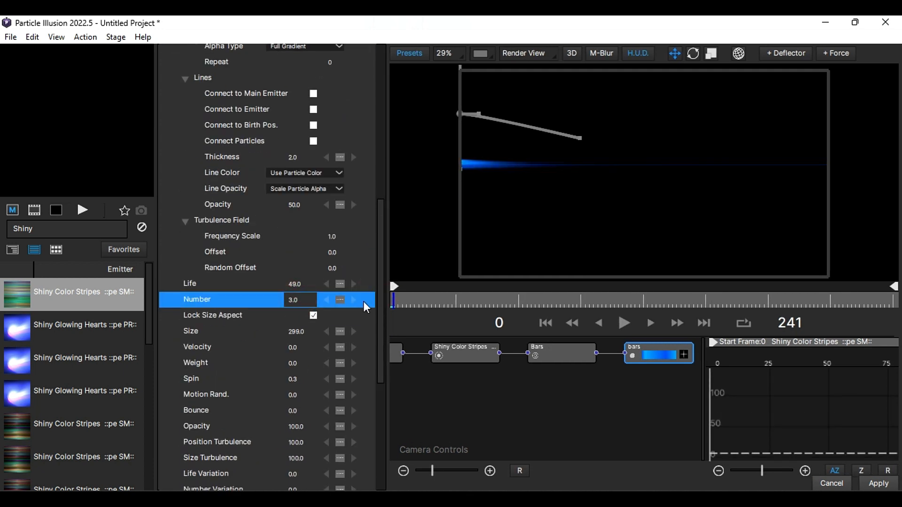
double_click(295, 334)
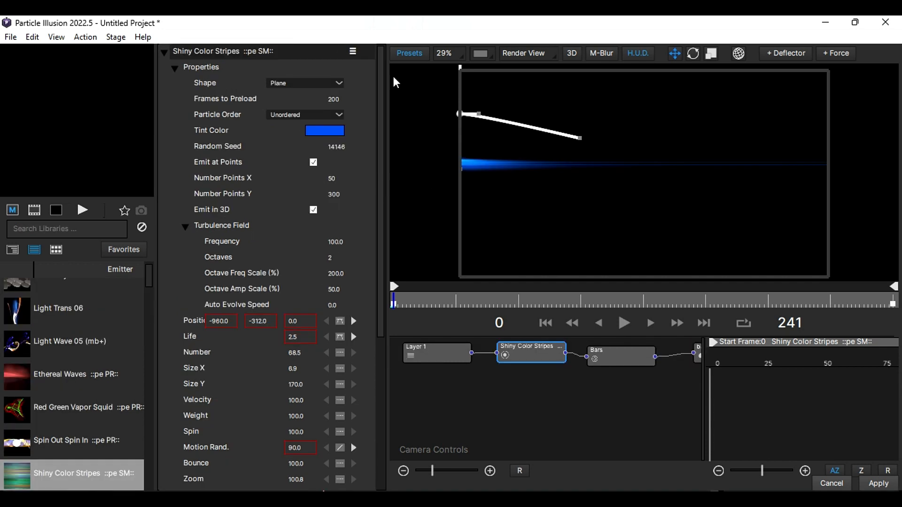
Duplicate the Shiny Color Stripes emitter and set the copy's Position X to 1295 at frame 0
click(354, 53)
click(338, 106)
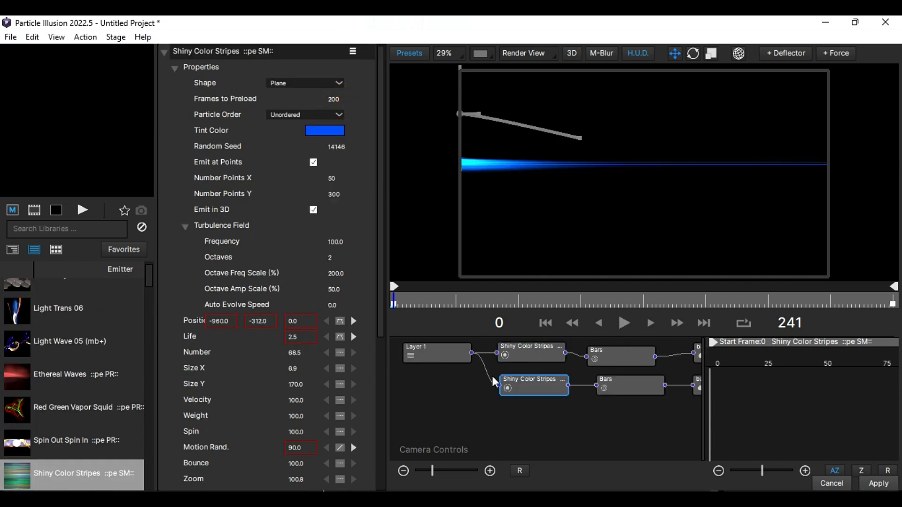
click(231, 323)
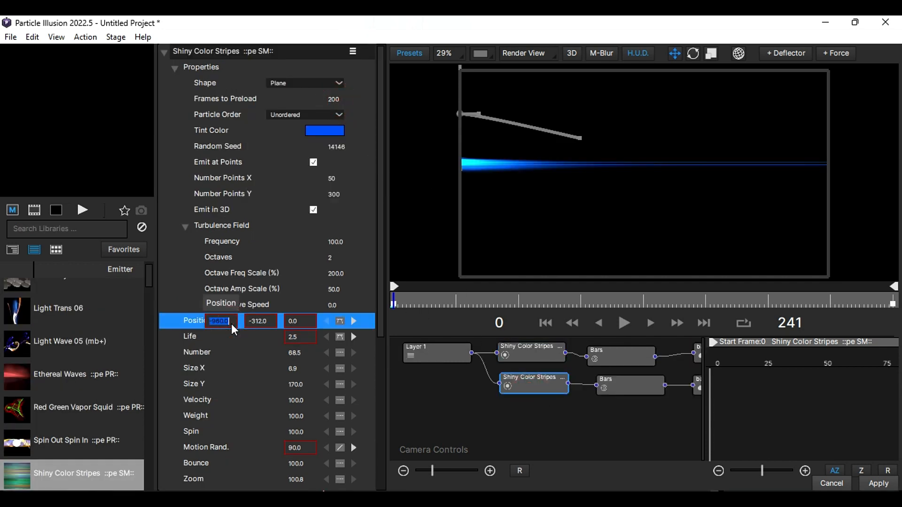
text(1295)
key(Return)
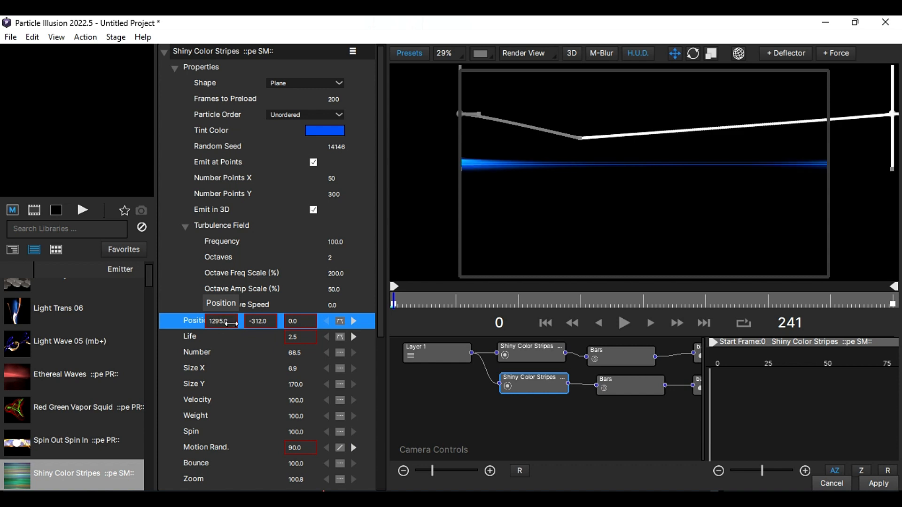
Keyframe the duplicated emitter's Position X to -960 at frame 18
drag(410, 295, 432, 302)
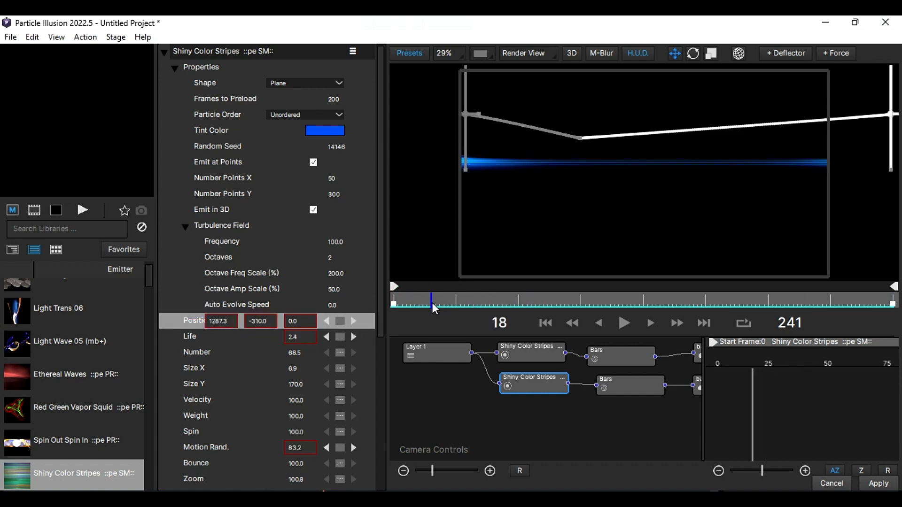
click(220, 321)
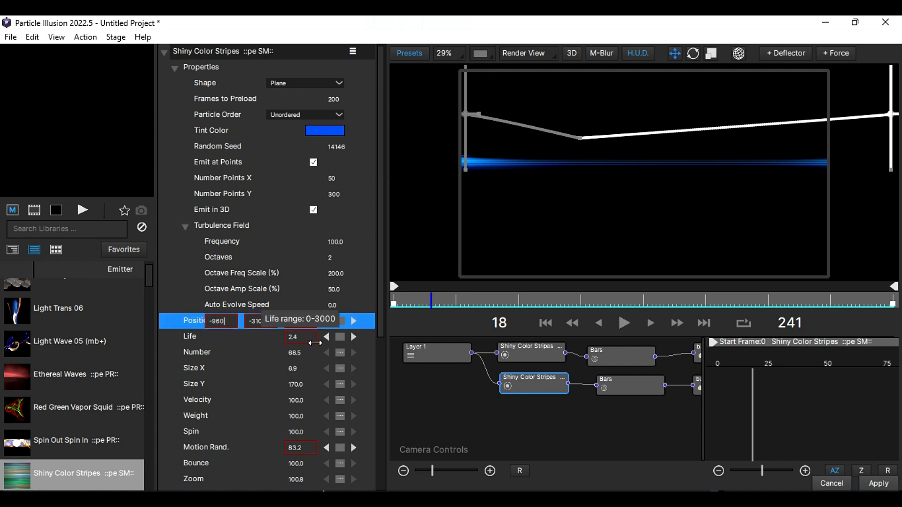
key(Return)
Set the duplicated emitter's Position to -960, -311 at frame 240, and open its Position Y at frame 18 for editing
drag(442, 296, 901, 308)
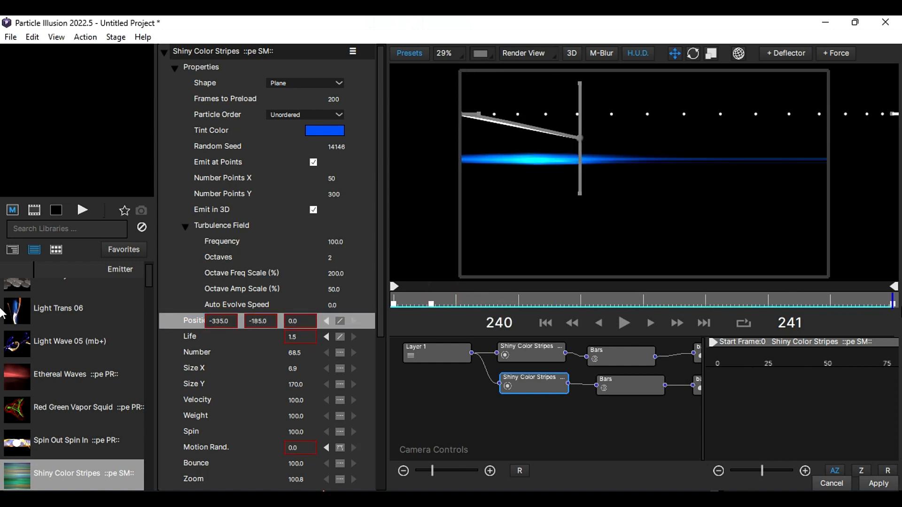
click(223, 322)
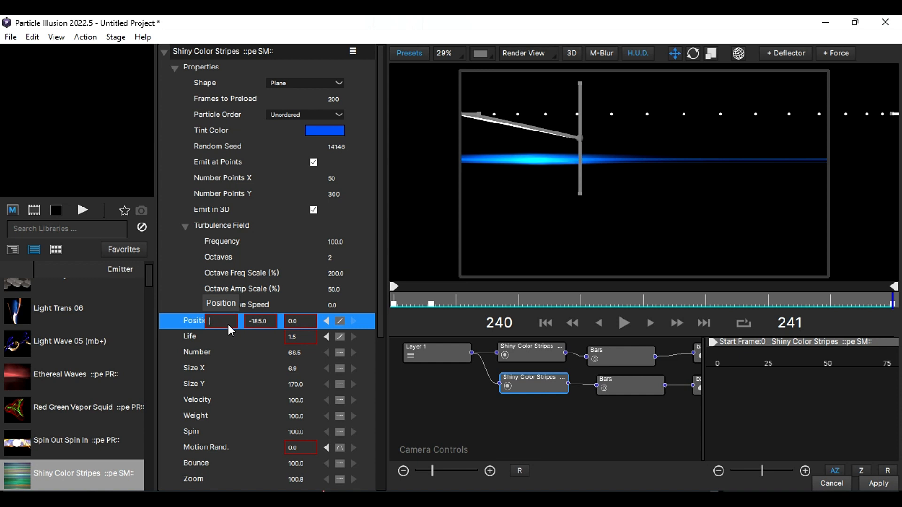
key(Return)
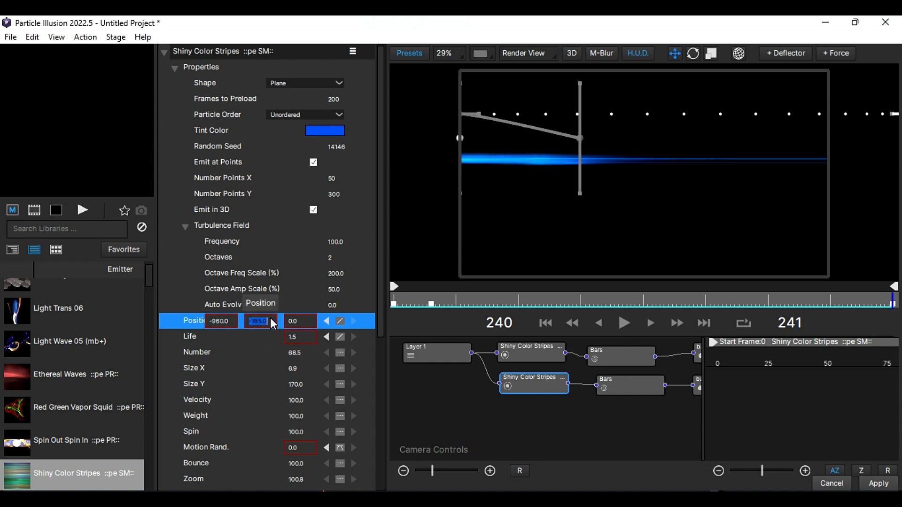
click(270, 320)
text(-311)
key(Return)
click(431, 305)
click(261, 322)
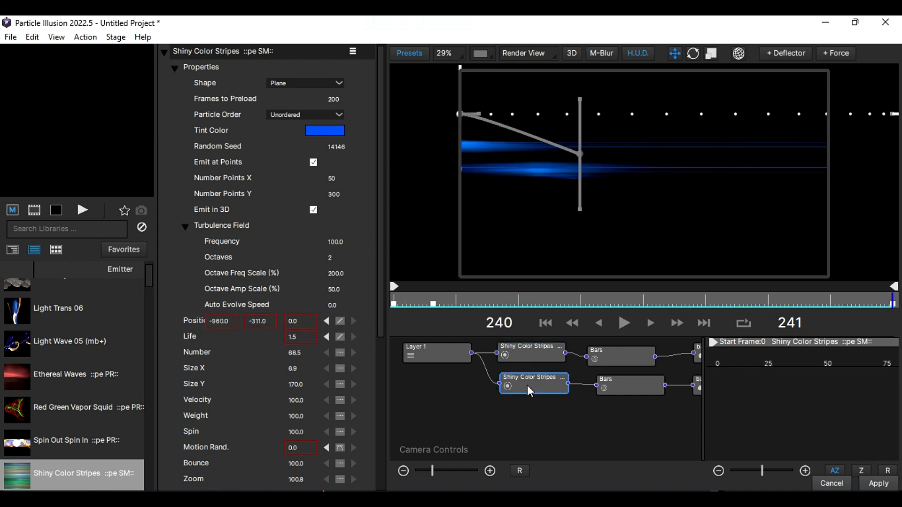
Duplicate the emitter and give the third copy Position -803, -203 at frame 0, Position 1665, -93 at frame 240, and Size X 7.9
scroll(282, 375, down, 5)
click(301, 465)
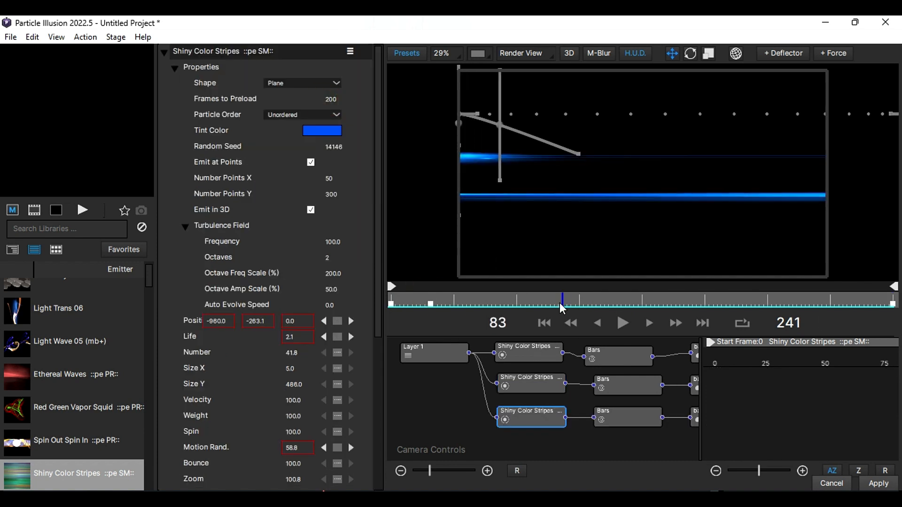
click(227, 322)
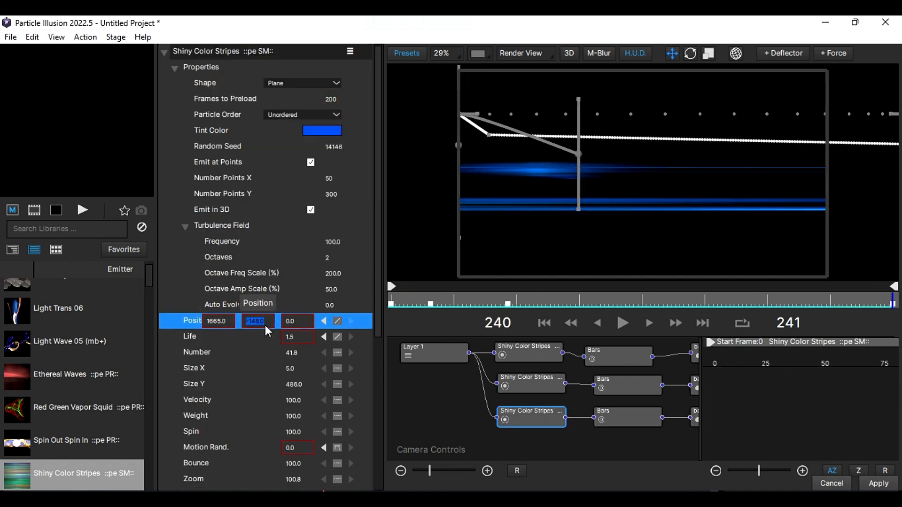
drag(258, 322, 226, 314)
click(527, 417)
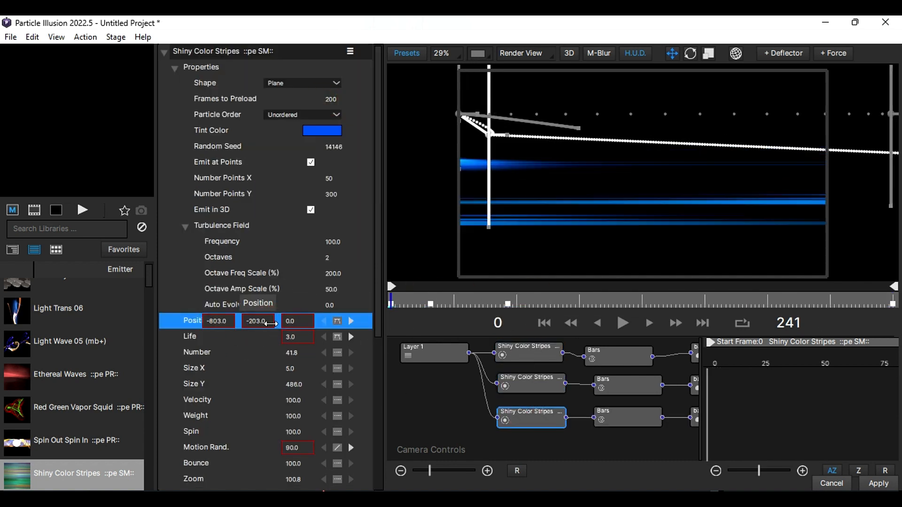
click(220, 322)
text(-97.2)
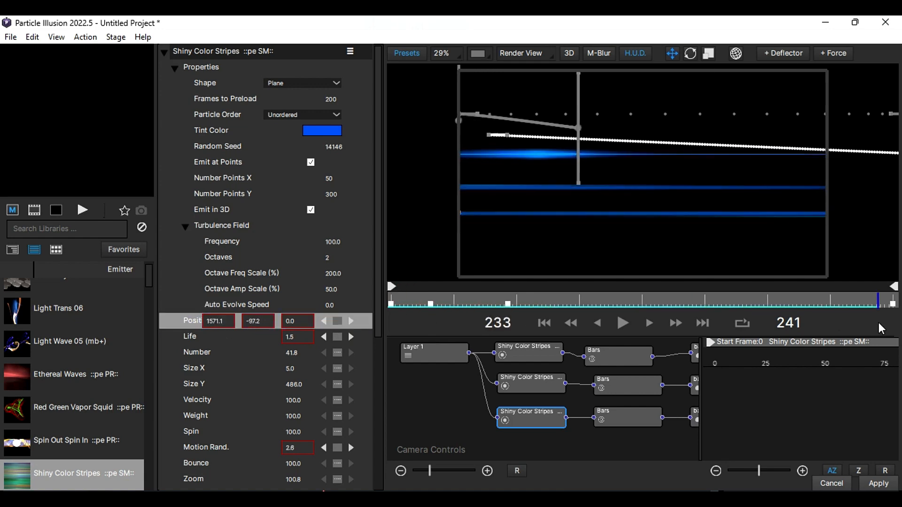
scroll(265, 235, down, 5)
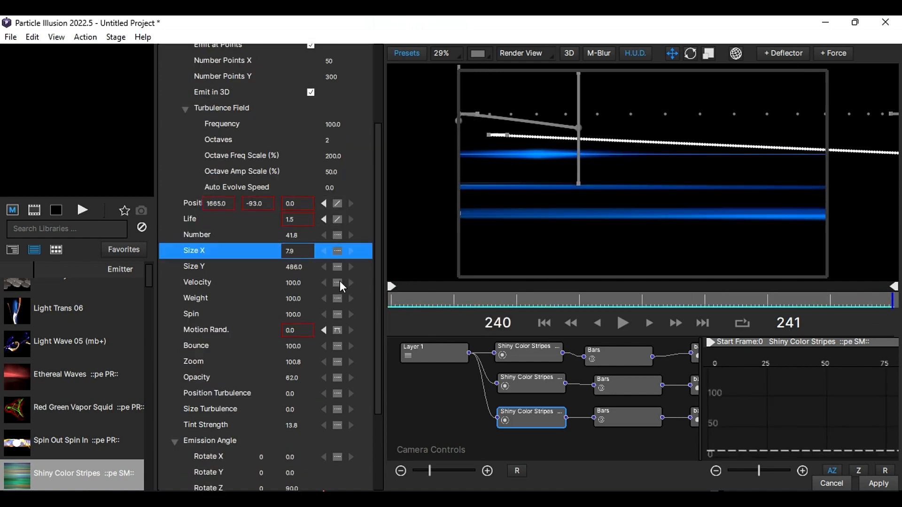
double_click(294, 384)
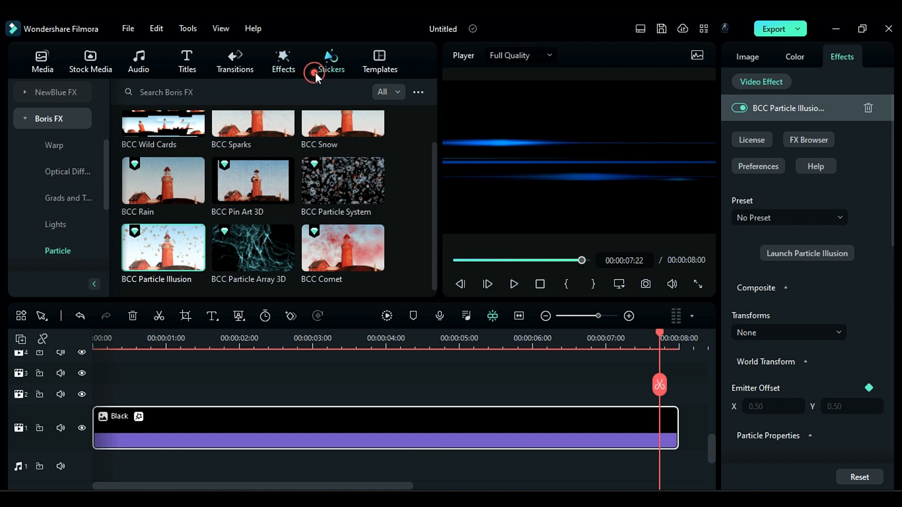
In Filmora, add the Lens Flares Element 17 sticker at the start of track 2 and extend its duration to match the Black clip
click(315, 73)
scroll(326, 229, up, 5)
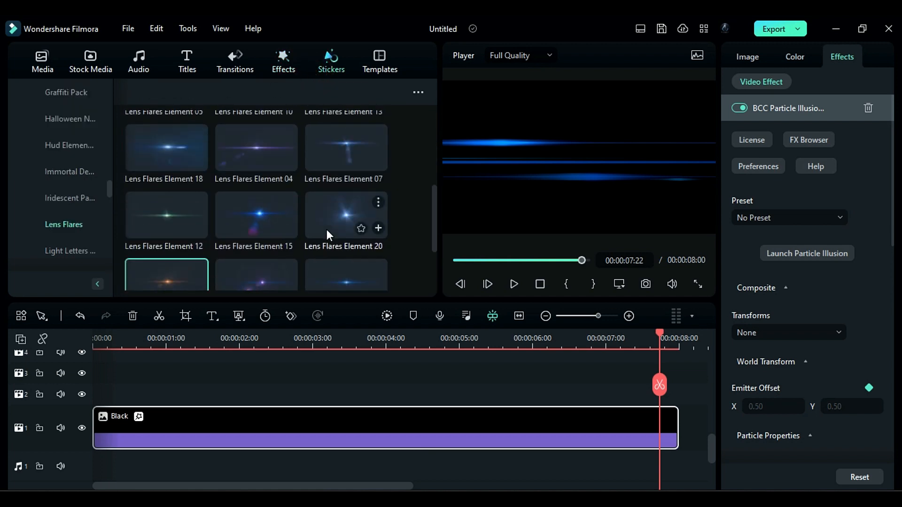
drag(291, 224, 177, 396)
click(166, 343)
drag(235, 396, 151, 395)
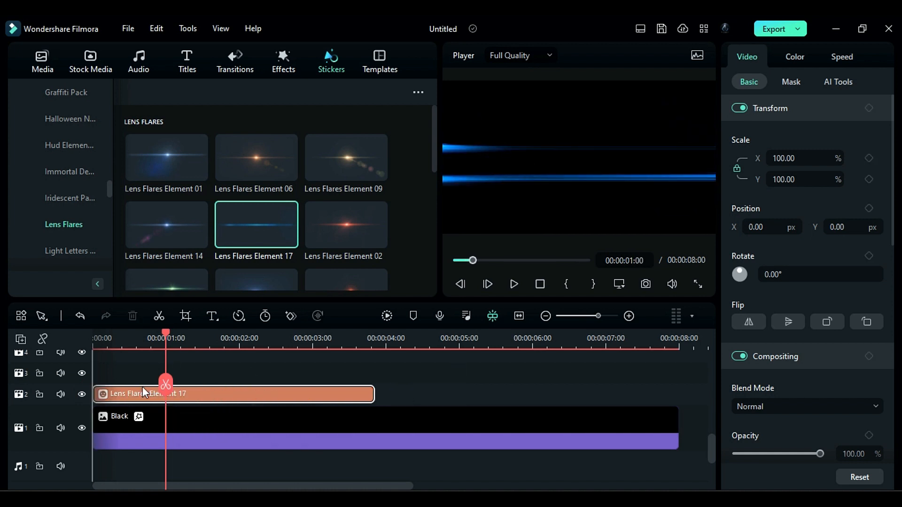
click(841, 57)
click(821, 169)
key(Return)
Scale the Lens Flares Element 17 clip to 185% and set its position to X -668, Y -146 px
click(747, 56)
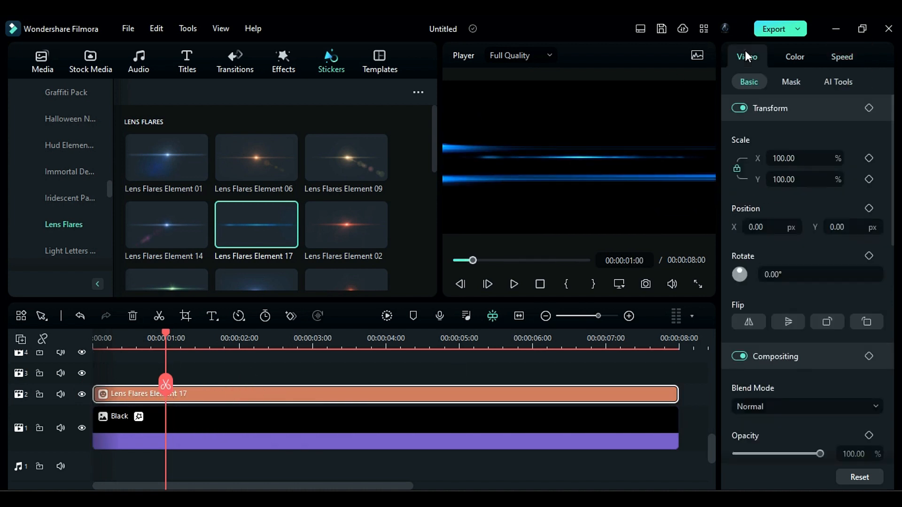
click(816, 158)
text(185)
key(Return)
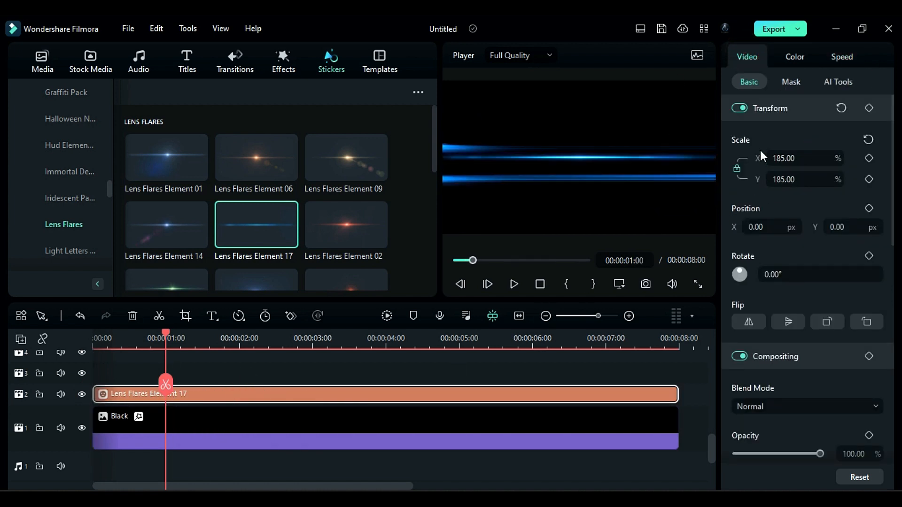
click(783, 225)
text(-668)
key(Tab)
text(-146)
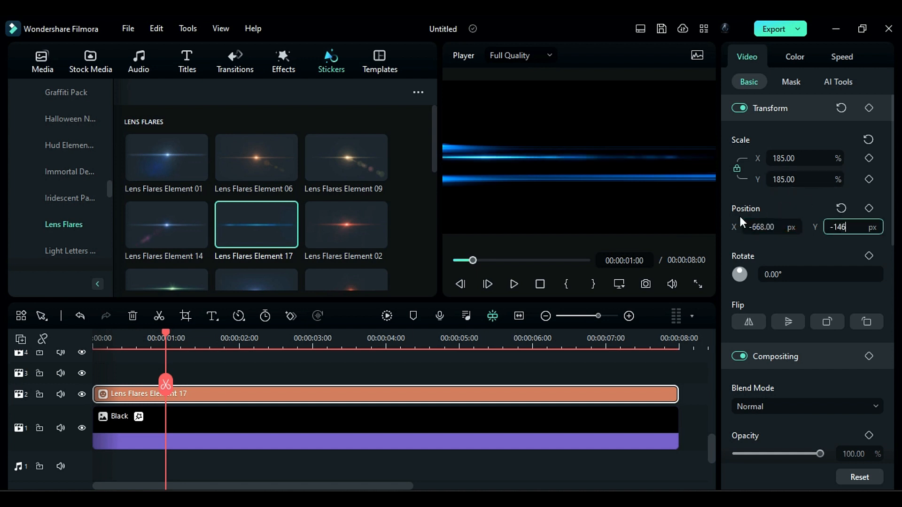
key(Return)
Place BCC Lens Flare 3D on track 3 over the full clip length and load the LensStarShimmer.bsp preset
click(283, 61)
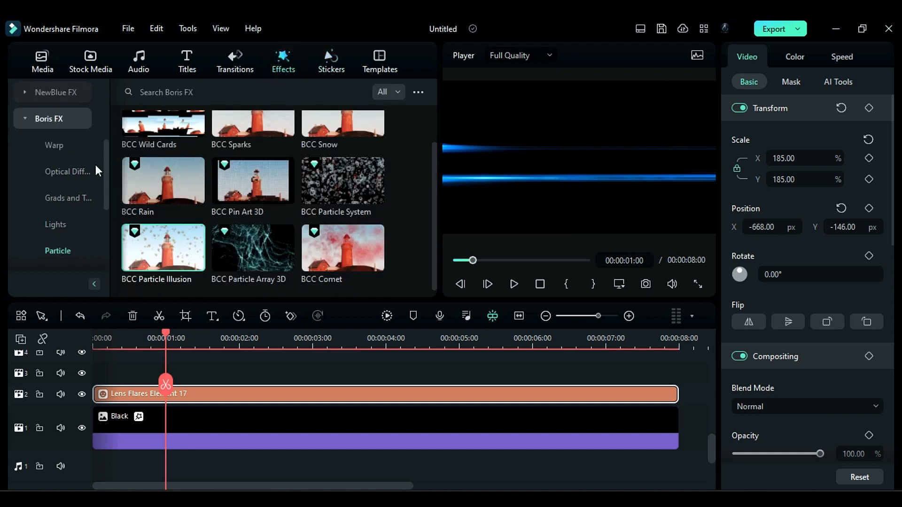
click(59, 225)
drag(162, 252, 677, 374)
click(845, 209)
scroll(825, 379, down, 5)
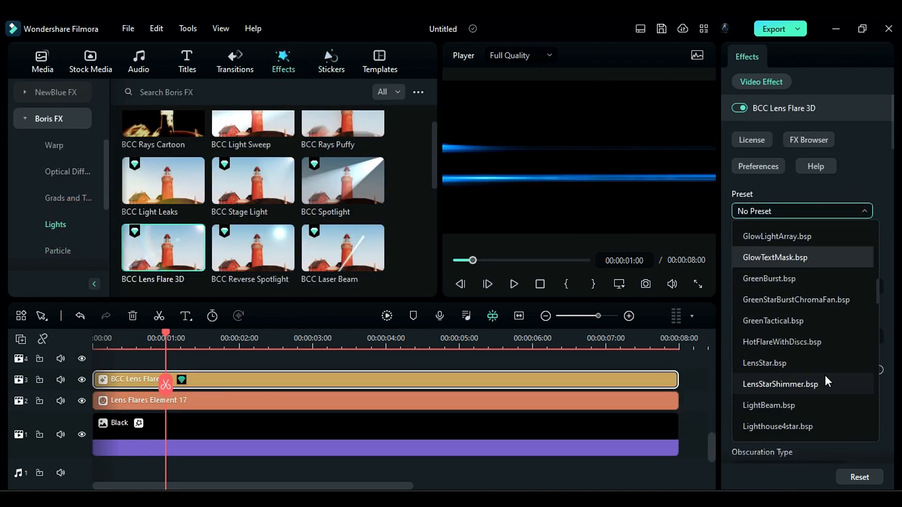
click(825, 376)
Recolor the lens flare orange and set its flare Intensity to 93 and Position to 0.80
drag(897, 145, 896, 259)
click(866, 326)
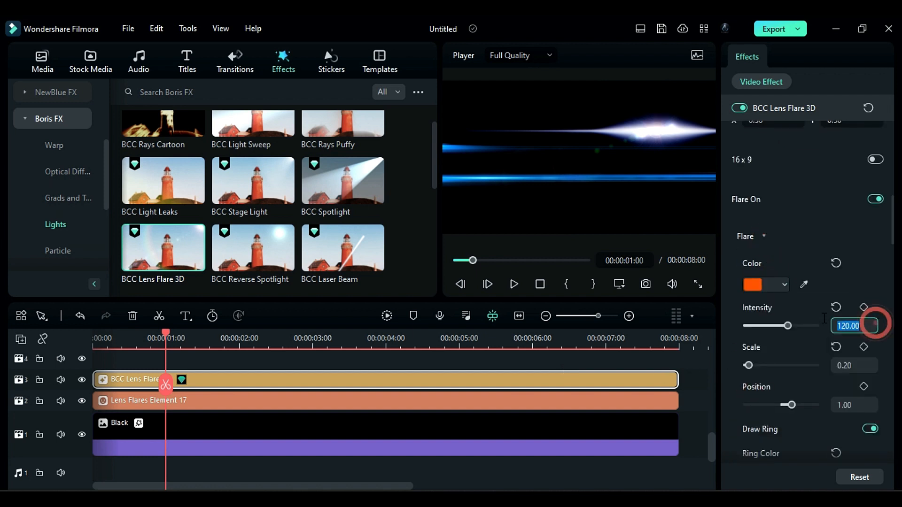
text(93)
key(Return)
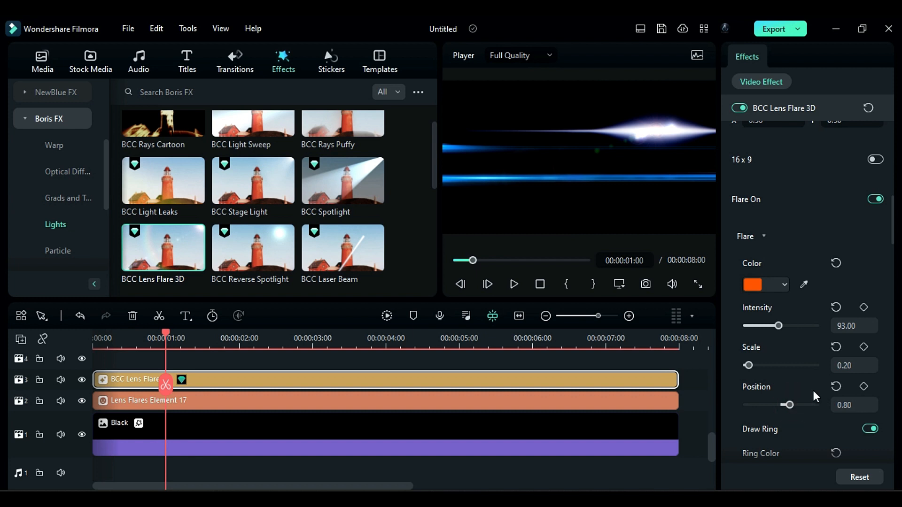
Color the flare ring orange and set its Ring Intensity to 72 and Ring Radius to 0.70
scroll(813, 391, down, 1)
scroll(776, 392, down, 3)
click(784, 316)
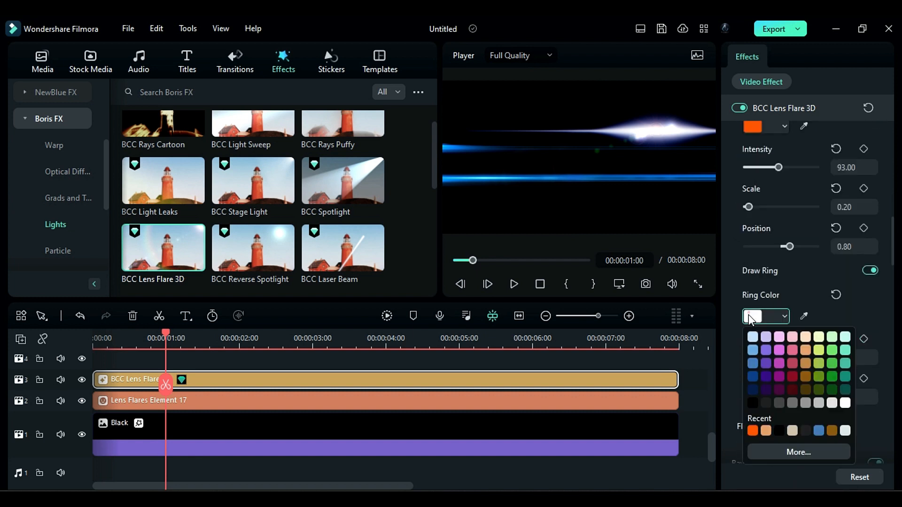
click(784, 392)
click(847, 358)
text(72)
key(Return)
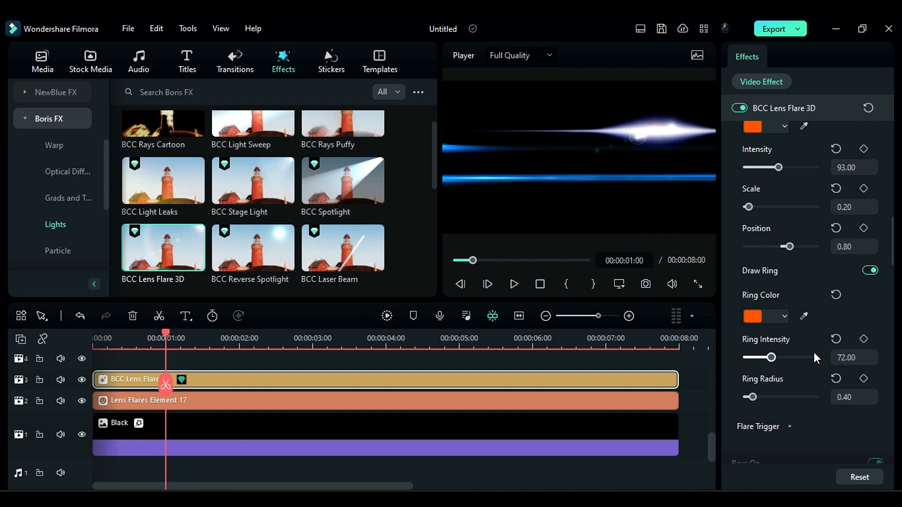
drag(754, 397, 756, 398)
scroll(788, 384, down, 2)
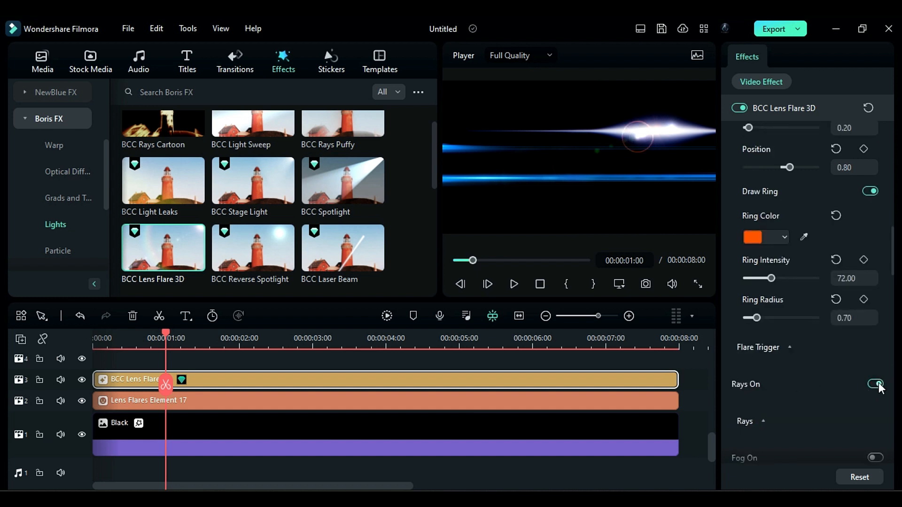
Open the hollows' Intensity for editing, and set the glows' color to orange with Intensity 89
scroll(855, 338, down, 10)
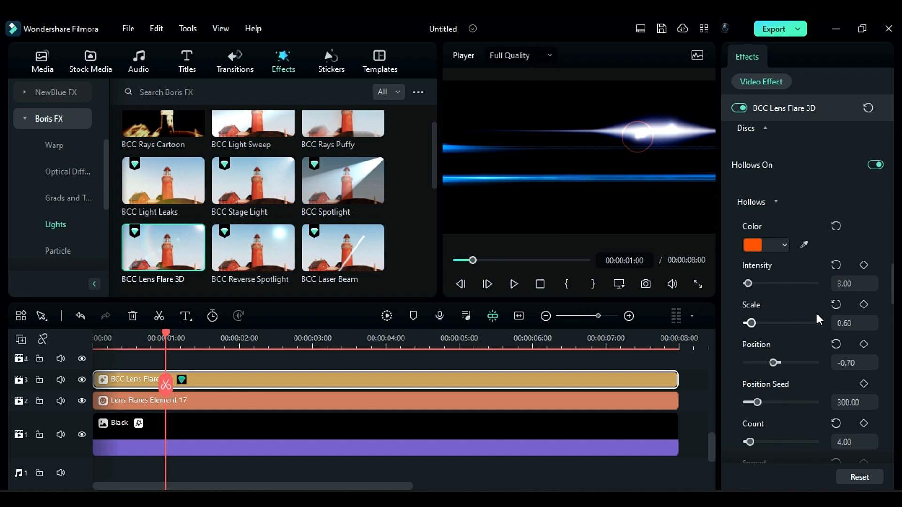
click(845, 284)
scroll(836, 298, down, 6)
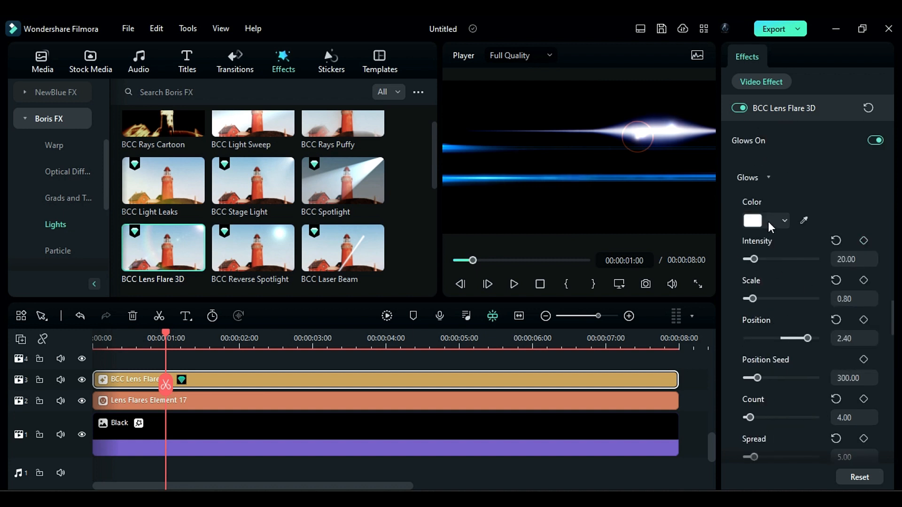
click(780, 221)
click(752, 334)
click(845, 259)
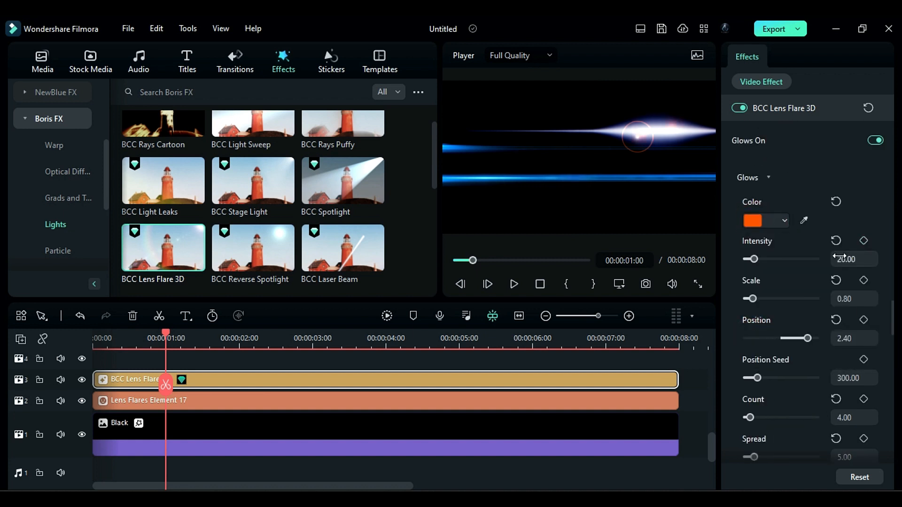
text(89)
key(Return)
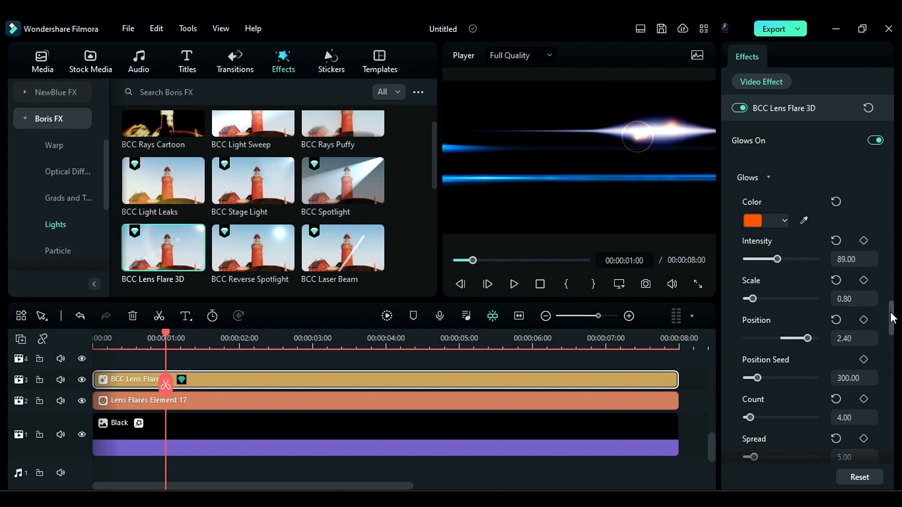
Set the flare's stripe to Intensity 68, an orange color and Position -0.10
scroll(890, 301, down, 8)
drag(863, 284, 816, 277)
text(68)
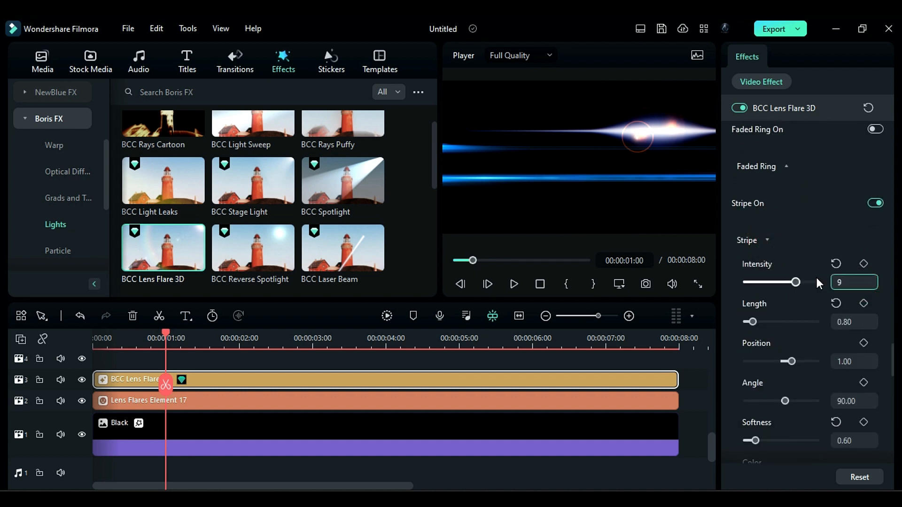
key(Return)
drag(893, 356, 893, 375)
click(754, 404)
click(804, 449)
drag(792, 266, 780, 263)
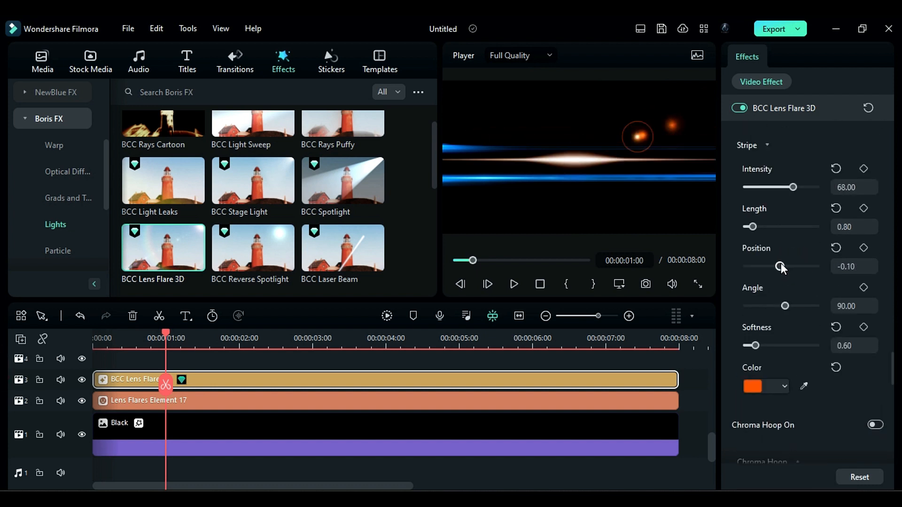
Lower the flare's Position so that the flare and its ring sit at the center of the stripe
scroll(781, 270, up, 5)
drag(892, 308, 888, 200)
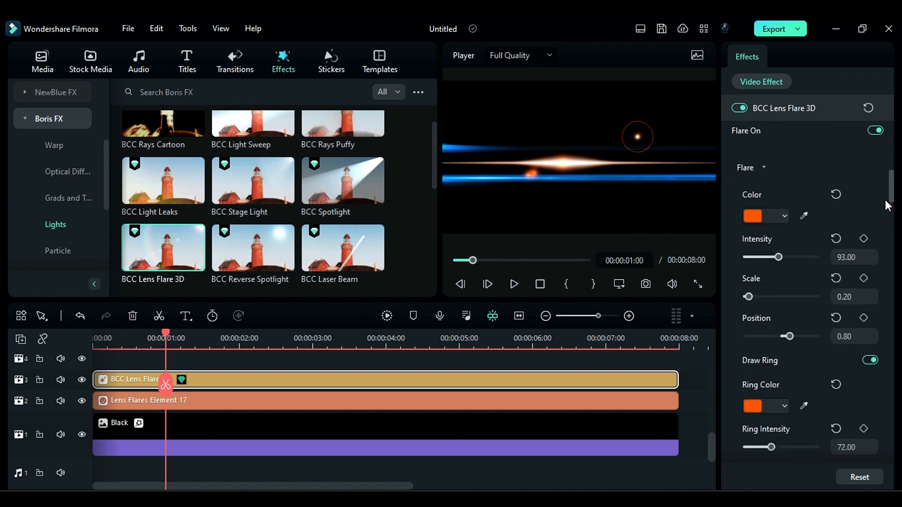
scroll(836, 219, down, 2)
drag(785, 236, 780, 237)
Keyframe the built-in light source's Position Z at the clip's start and set it to -10 at 00:00:00:12
drag(890, 205, 891, 160)
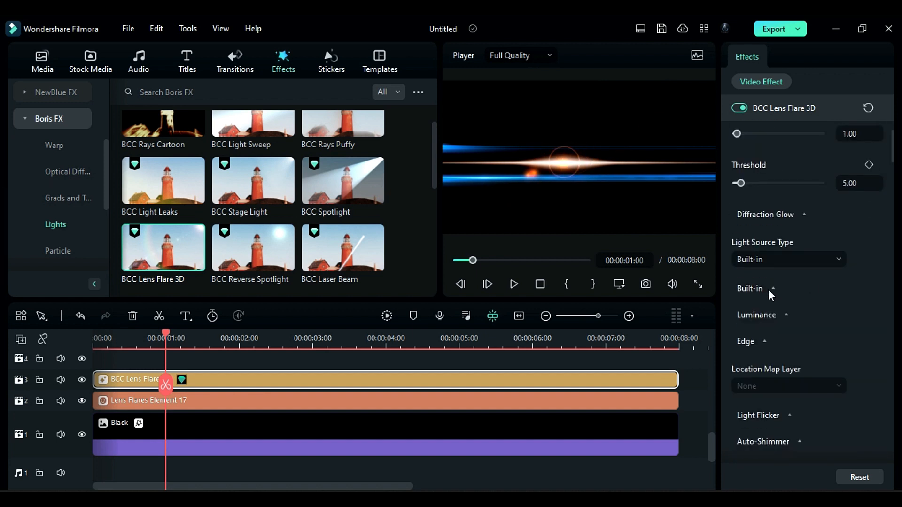
click(768, 289)
mouse_move(780, 369)
mouse_down()
mouse_move(765, 369)
mouse_move(834, 363)
mouse_move(775, 370)
mouse_up()
click(778, 334)
text(-)
click(93, 339)
click(864, 352)
drag(94, 334, 122, 347)
drag(773, 371, 740, 358)
Keyframe the built-in light source's Position X at -0.01 at 00:00:00:12
mouse_move(121, 331)
mouse_down()
mouse_move(91, 341)
mouse_move(119, 352)
mouse_move(83, 345)
mouse_move(121, 348)
mouse_up()
scroll(122, 404, up, 1)
click(122, 402)
click(791, 331)
text(-0.50)
key(Return)
click(793, 335)
text(-0.01)
key(Return)
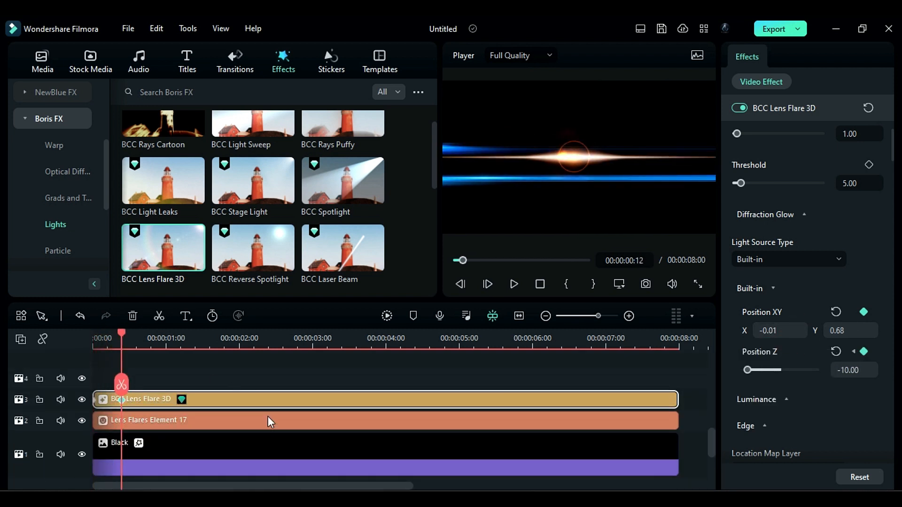
Duplicate the Black clip with its particle effect onto track 4, above the lens flare
click(216, 457)
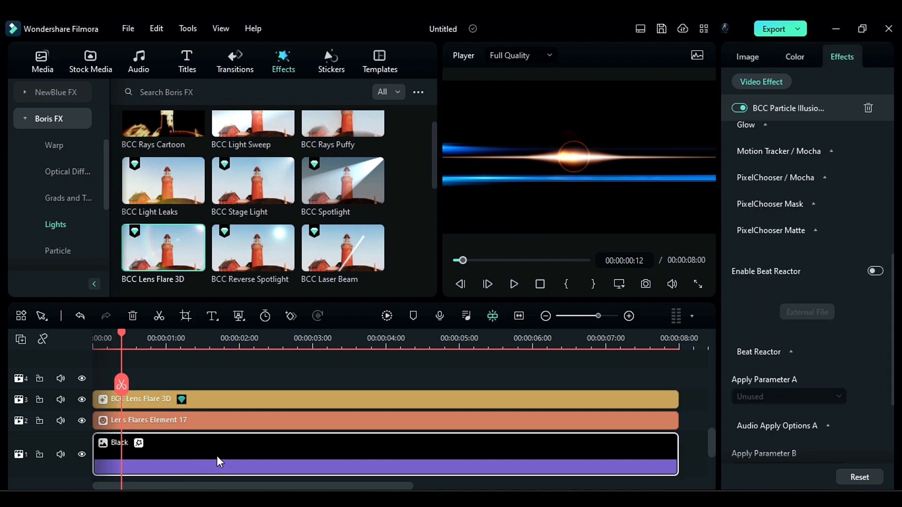
alt+drag(216, 455, 207, 380)
click(200, 343)
Set the duplicated Black clip's blend mode to Screen and its opacity to 50%
click(748, 57)
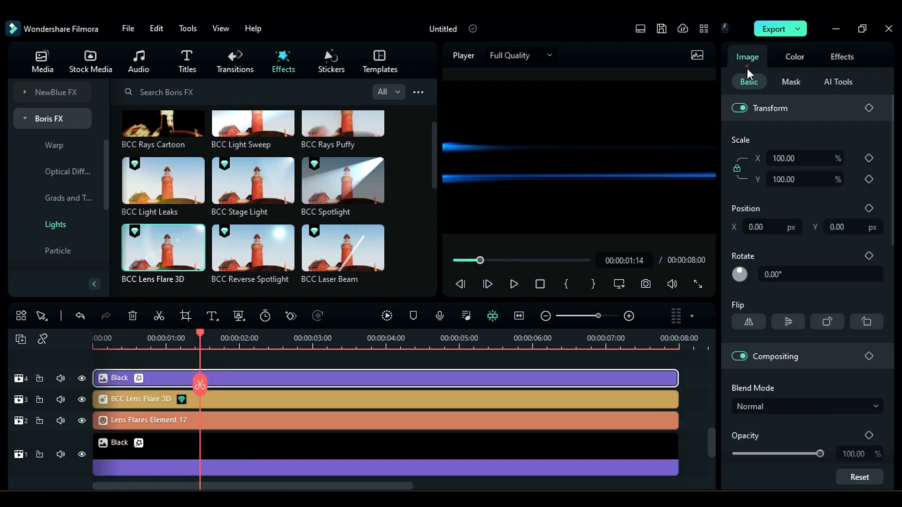
click(777, 400)
click(798, 275)
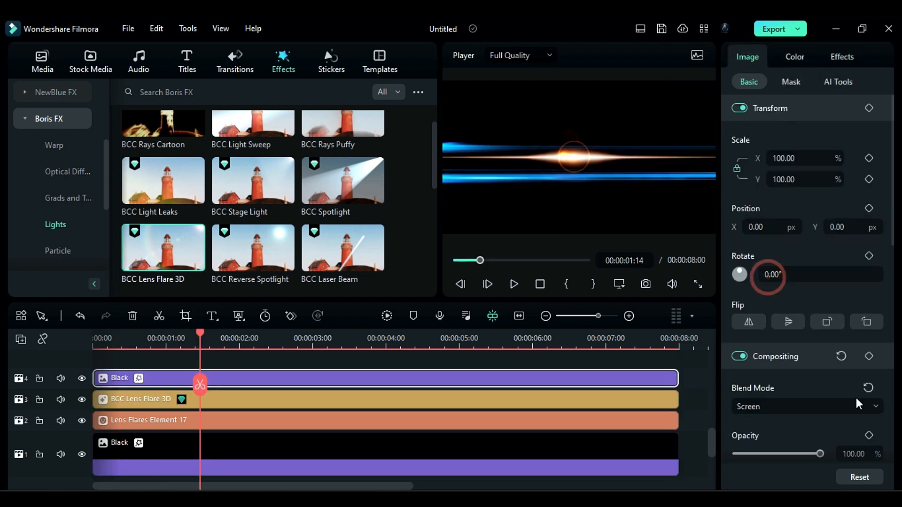
click(843, 453)
text(50)
key(Return)
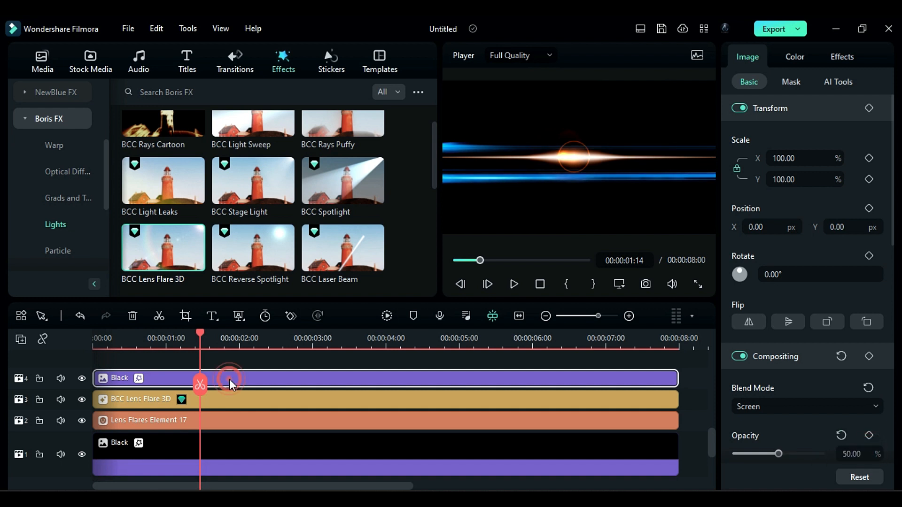
Apply the BCC Fast Lens Blur effect to the duplicated Black clip on track 4
scroll(104, 234, down, 4)
click(52, 250)
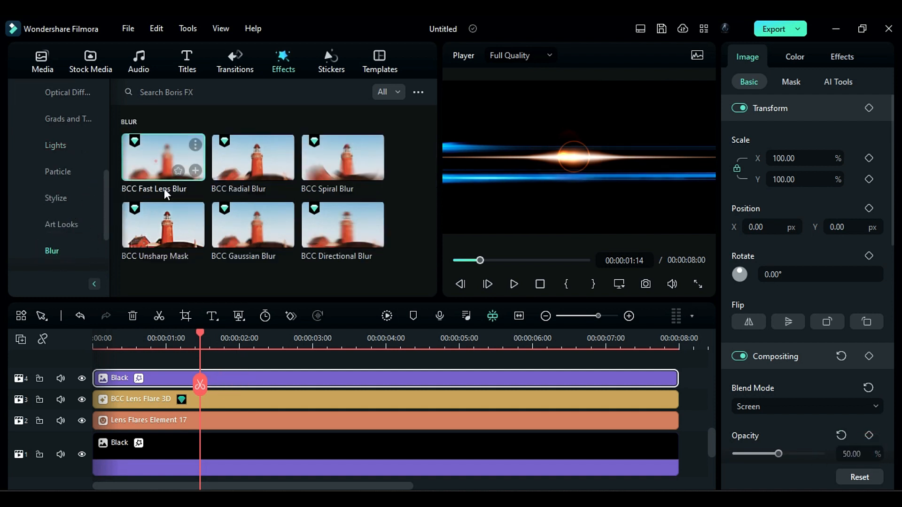
drag(164, 169, 227, 390)
click(841, 56)
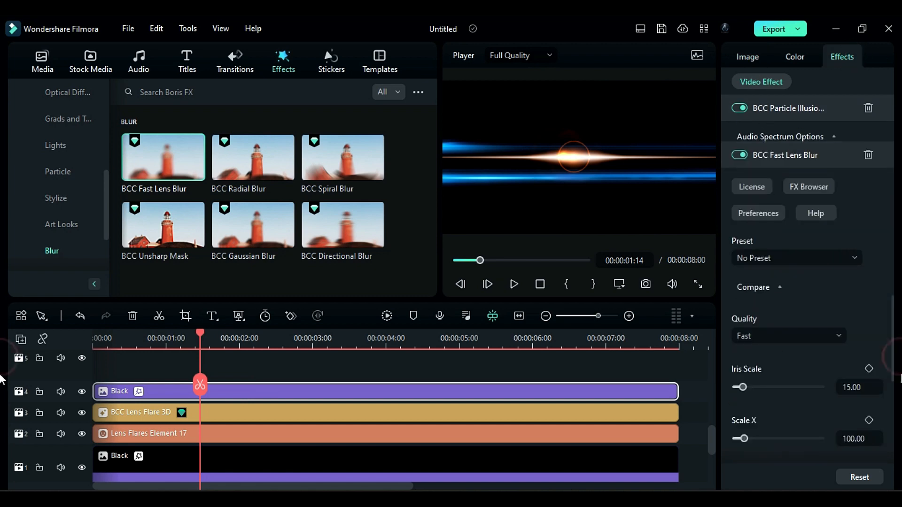
key(Return)
Apply BCC Fast Lens Blur to the original Black clip on track 1 and adjust the blur's Iris Scale
scroll(234, 409, down, 2)
drag(165, 162, 234, 441)
click(225, 396)
key(ctrl+z)
click(842, 57)
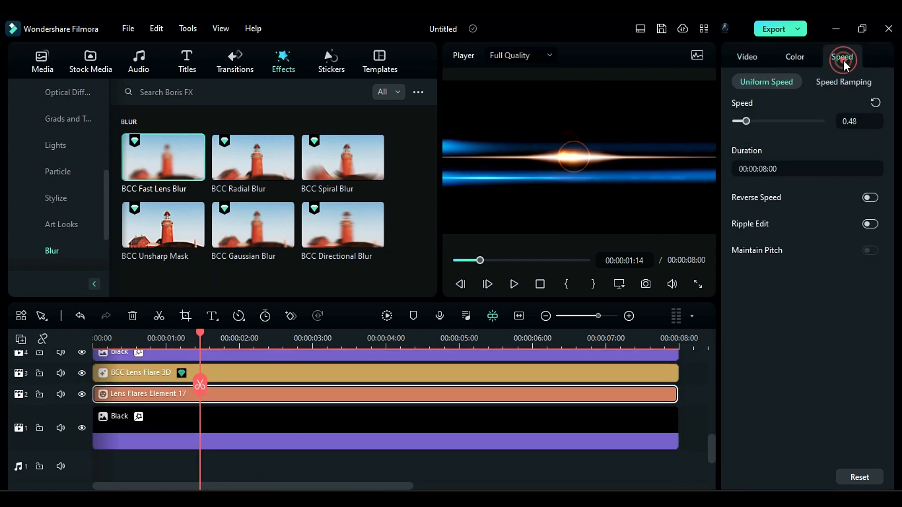
click(383, 433)
scroll(845, 235, down, 5)
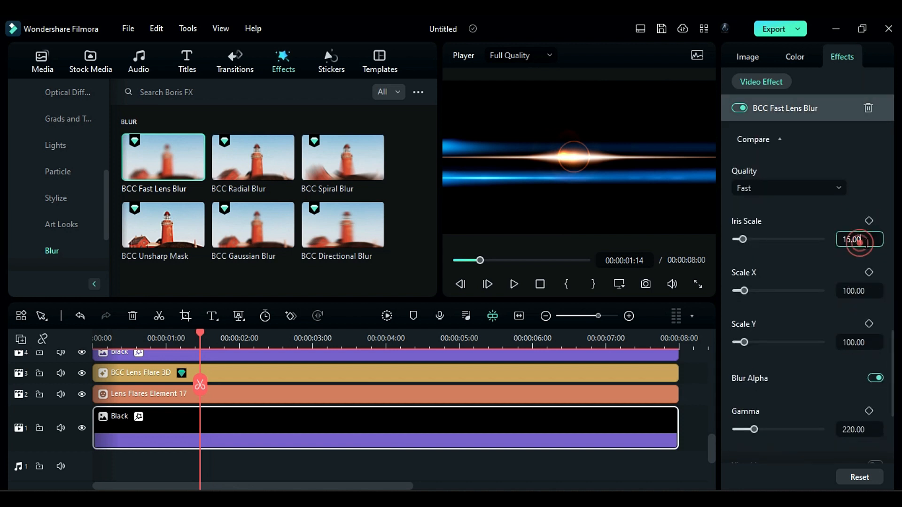
drag(735, 239, 738, 241)
scroll(398, 395, up, 1)
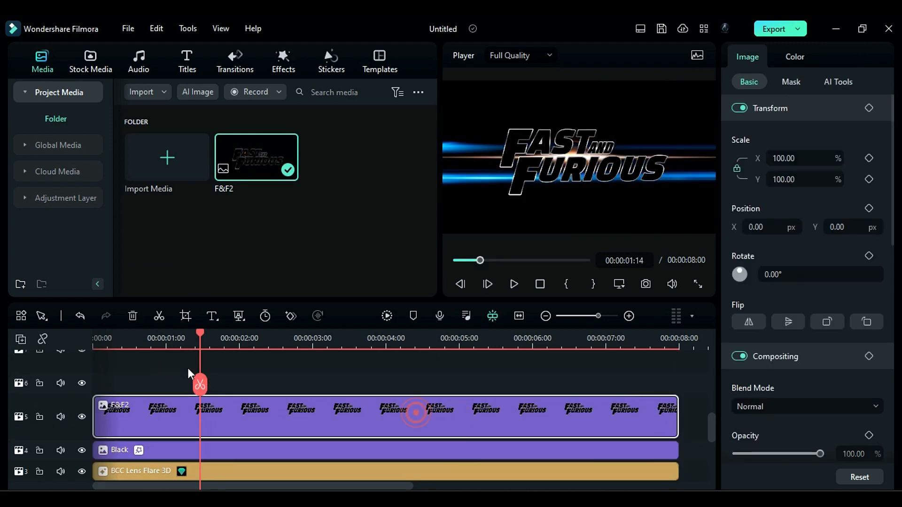
At the start of the F&F2 clip, set scale to 139% and position to X -175, Y 237, and keyframe its Transform
key(Home)
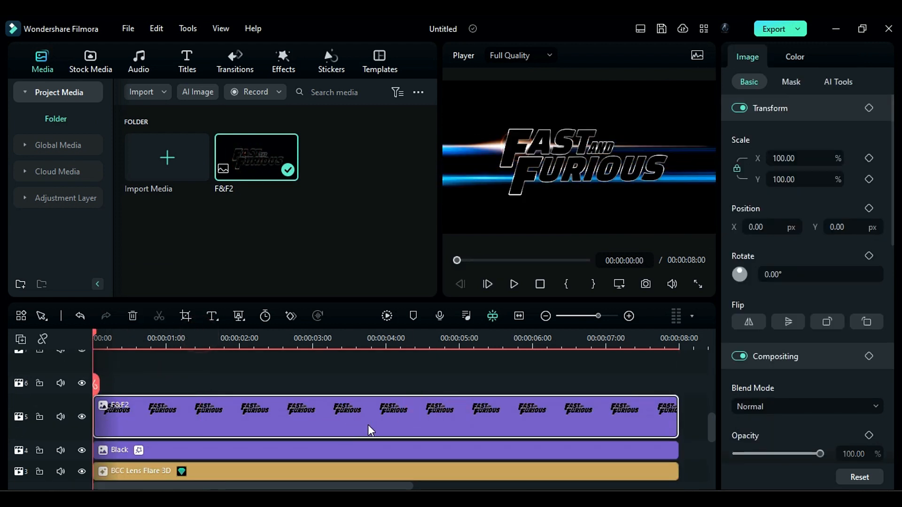
click(798, 158)
text(139)
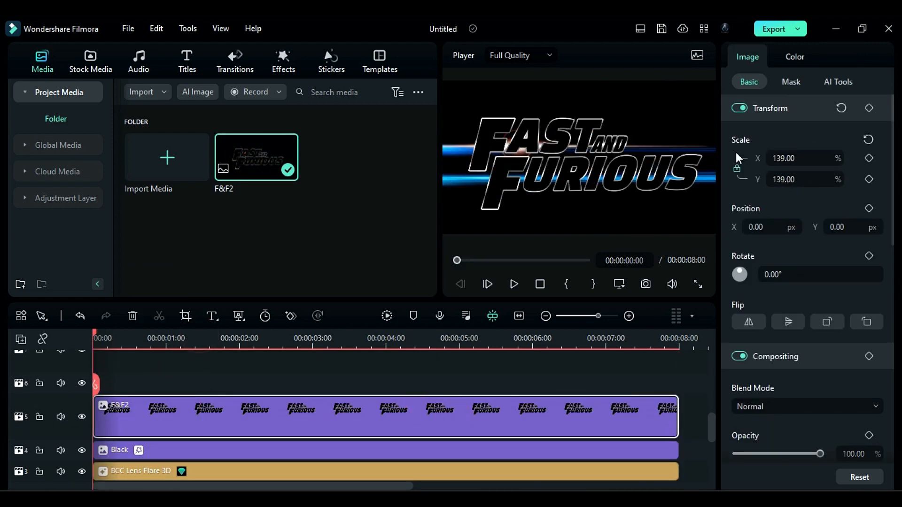
click(756, 227)
text(-175)
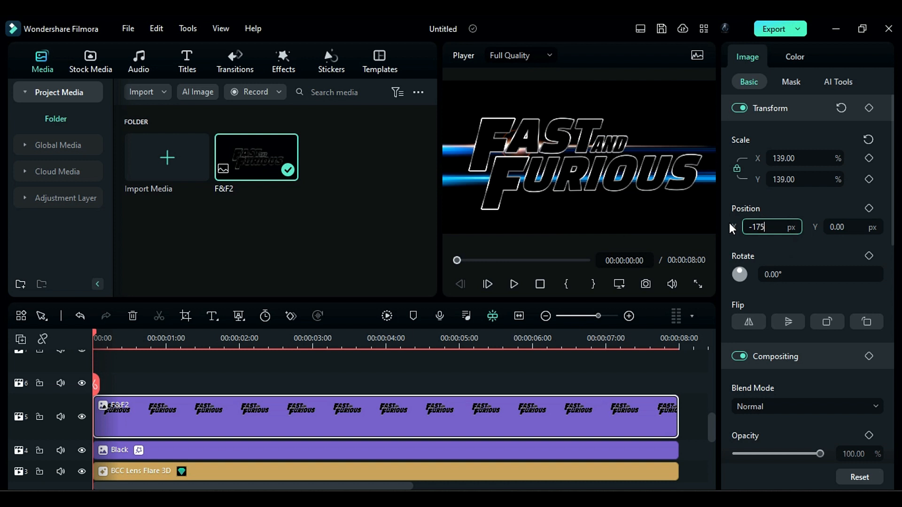
key(Tab)
text(237)
key(Return)
click(869, 108)
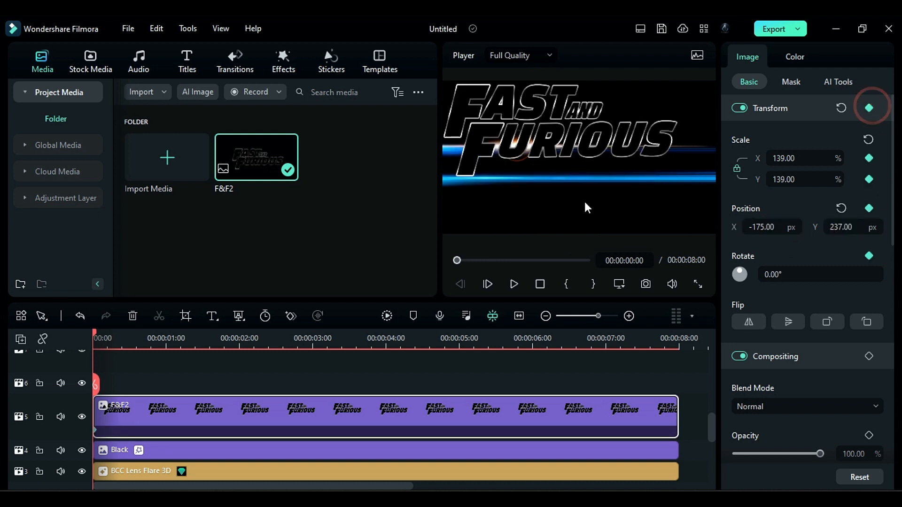
At 00:00:00:11, set the F&F2 clip's scale to 95% and its position to X 0, Y 40
drag(96, 336, 120, 336)
text(9)
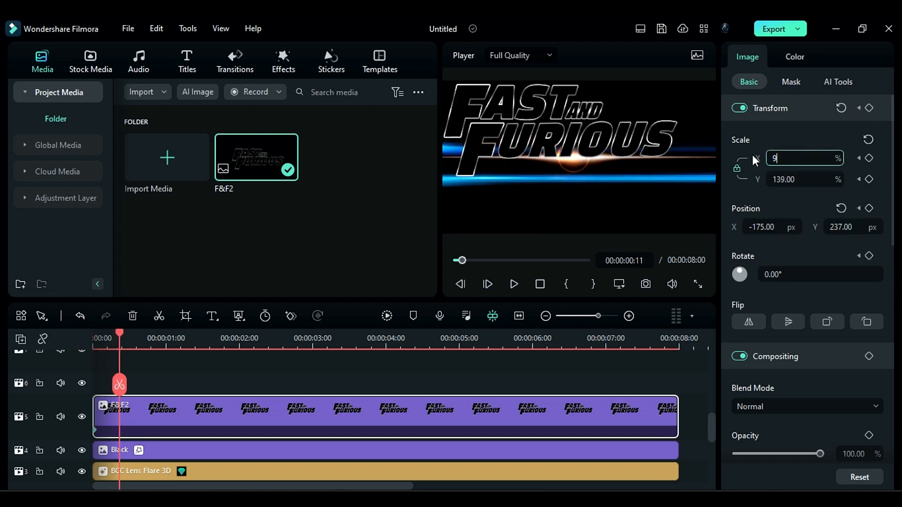
text(5)
key(Return)
click(758, 227)
text(0)
key(Return)
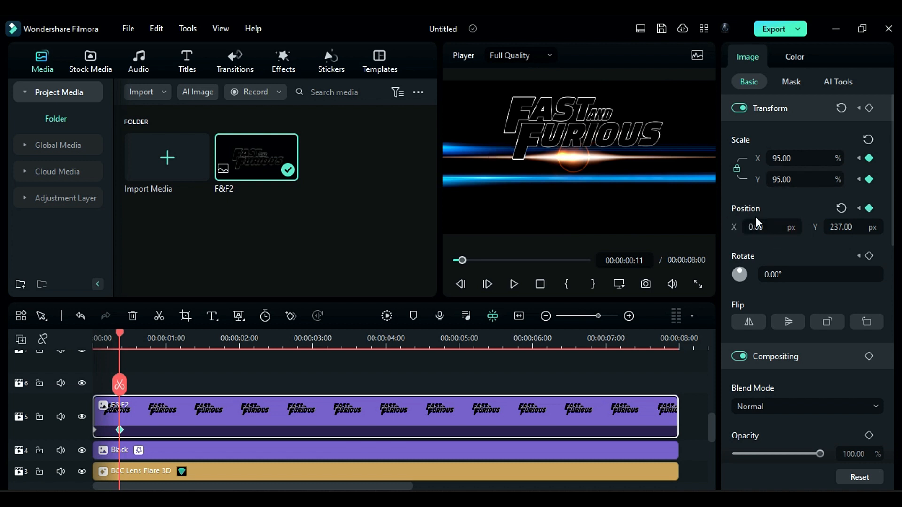
key(Tab)
text(40)
key(Return)
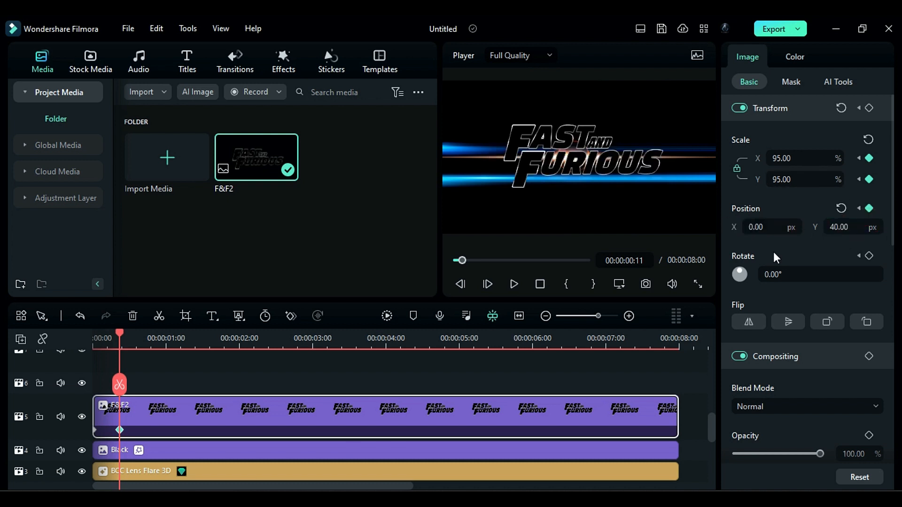
Set the F&F2 clip's scale to 104% near its end, at 00:00:07:28
click(674, 342)
click(798, 179)
text(104)
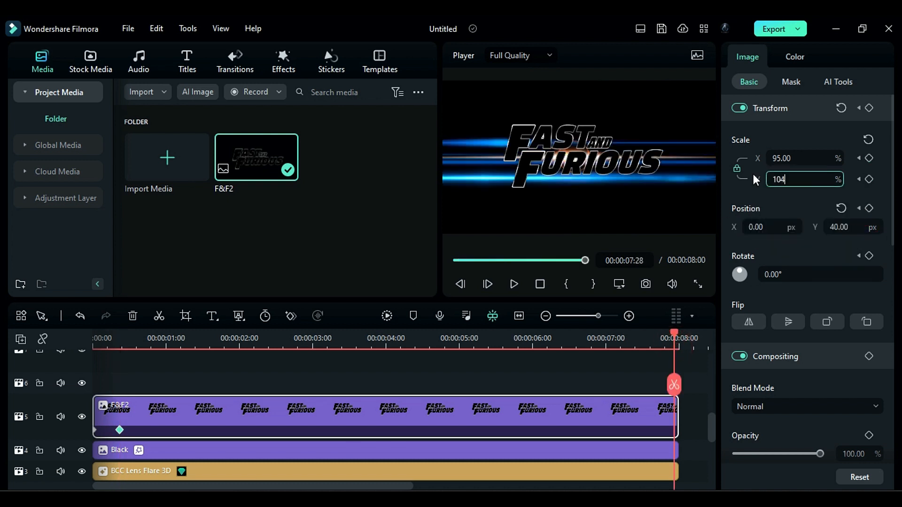
key(Return)
Apply the Boris FX BCC Cast Shadow effect from the Stylize group to the F&F2 clip on track 5
click(289, 74)
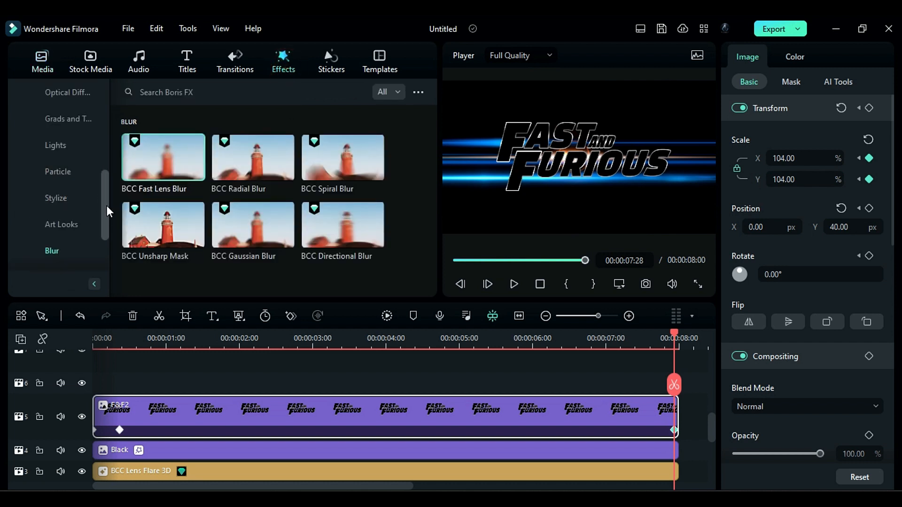
click(66, 200)
scroll(396, 233, down, 3)
drag(342, 181, 195, 416)
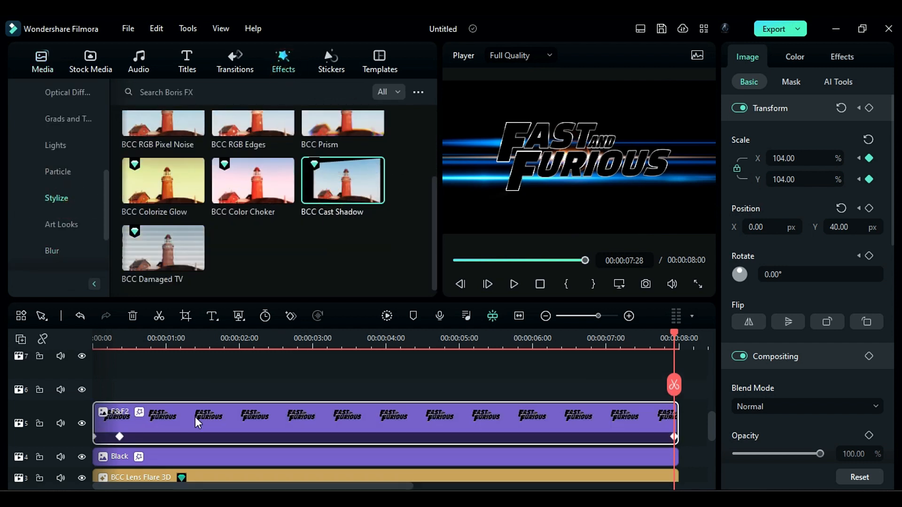
Keyframe the Cast Shadow's built-in camera at the clip's start with Orbit Tumble -10 and Orbit Spin -19
drag(310, 334, 93, 337)
click(851, 58)
click(801, 336)
scroll(846, 311, down, 8)
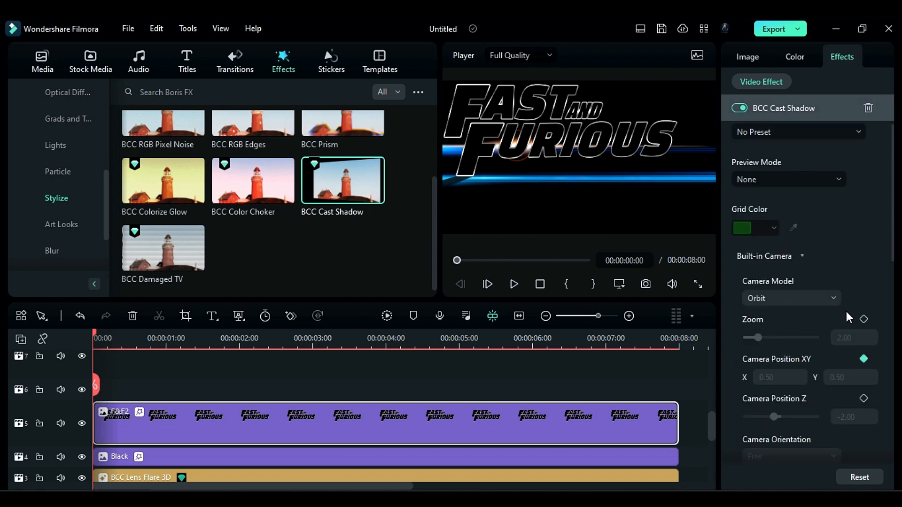
drag(867, 339, 784, 338)
text(-10)
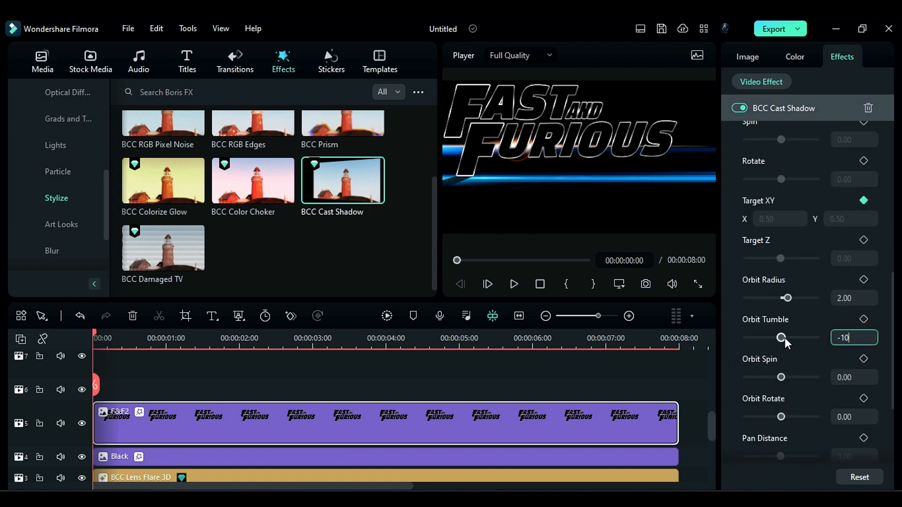
key(Return)
drag(851, 377, 831, 376)
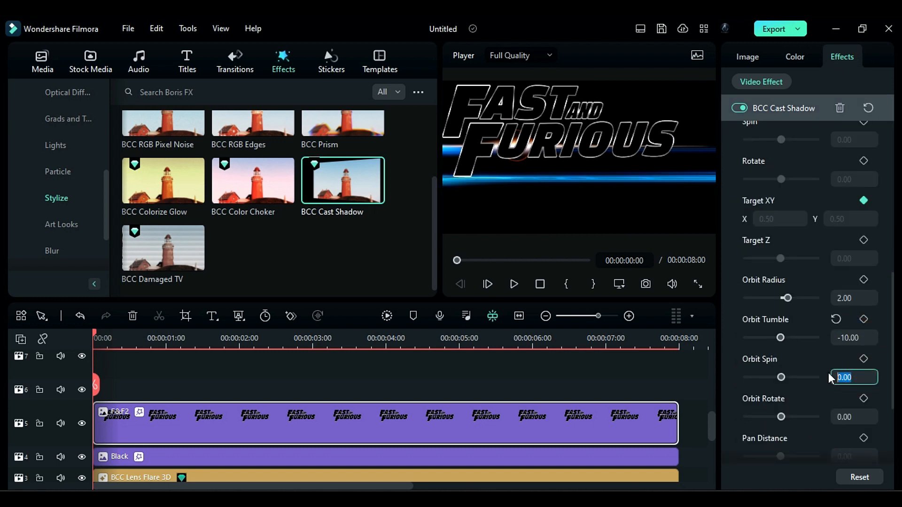
text(-19)
key(Return)
click(863, 319)
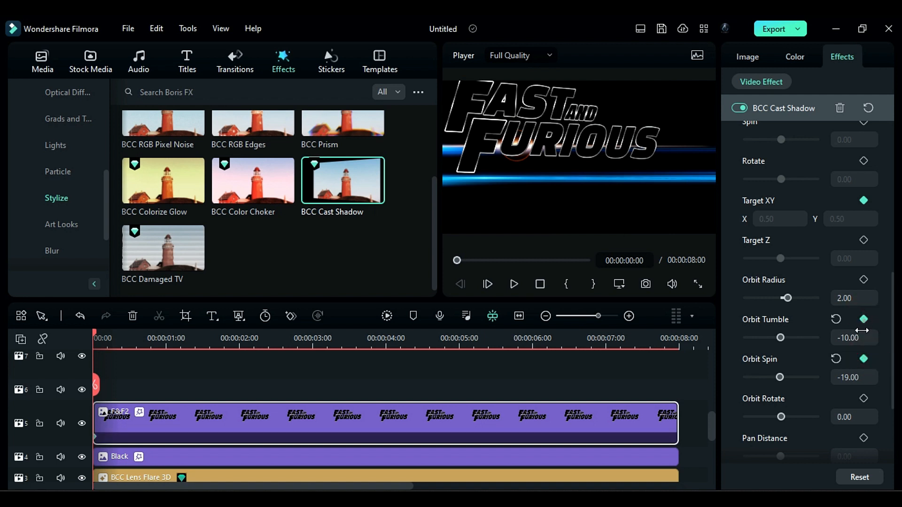
At 00:00:07:29, set the Cast Shadow camera's Orbit Tumble to 6.9 and Orbit Spin to 16
click(676, 346)
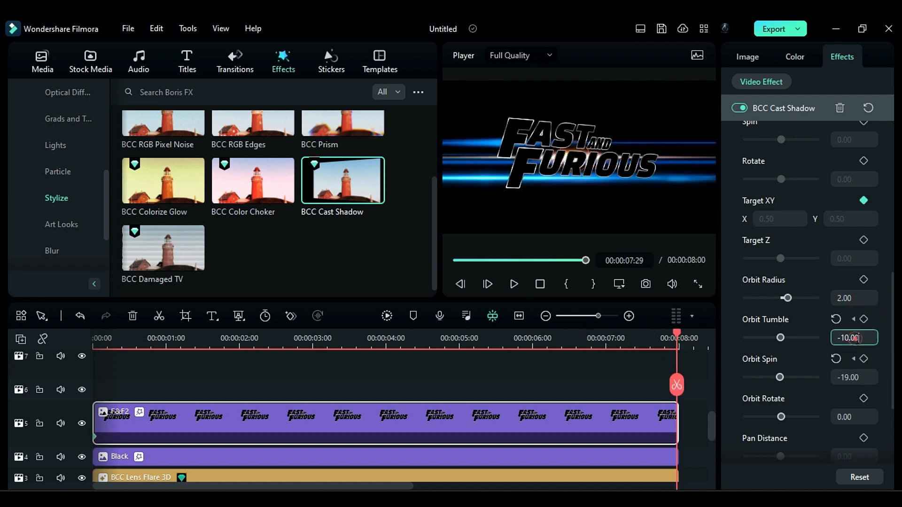
text(6.9)
key(Return)
click(830, 374)
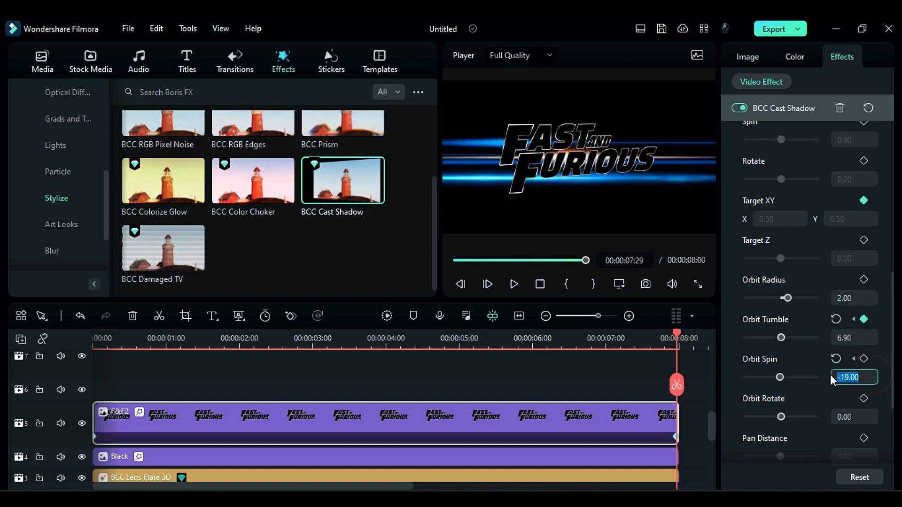
text(16)
key(Return)
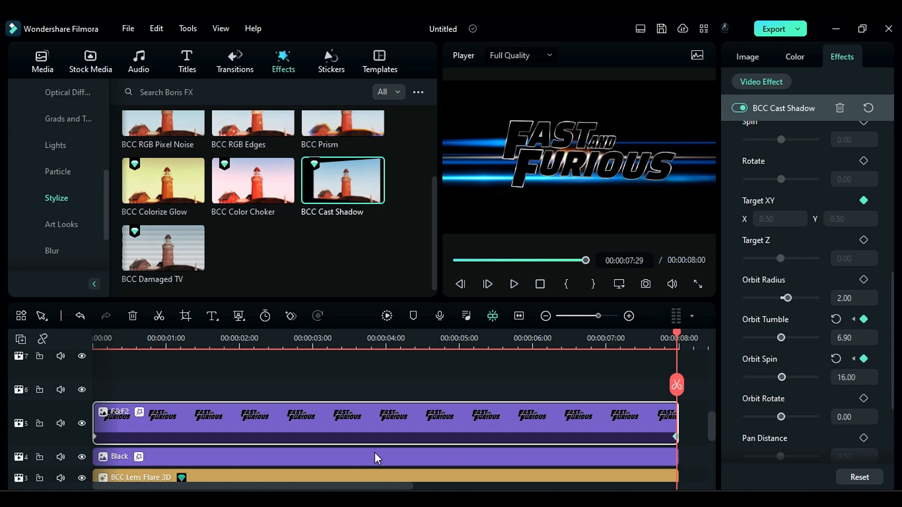
Duplicate the BCC Lens Flare 3D clip onto track 6, above the F&F2 title
scroll(329, 455, down, 1)
drag(284, 457, 281, 348)
click(281, 347)
click(319, 377)
Set the track 6 lens flare's built-in light source to Position Y 1.80 and Position Z -7.50
drag(892, 162, 889, 185)
click(876, 435)
drag(840, 321, 864, 321)
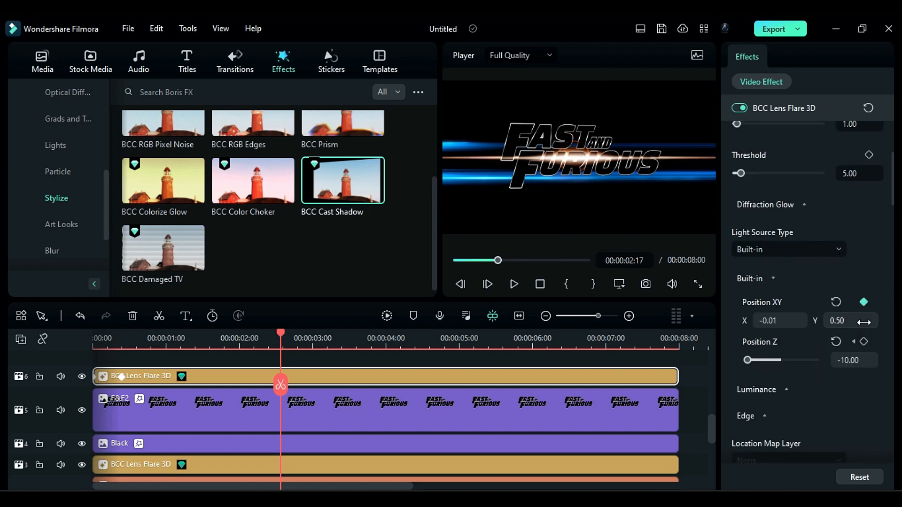
click(857, 322)
text(1.8)
drag(747, 360, 756, 360)
Keyframe the track 6 lens flare's Stripe Position, setting it to -0.20 at 00:00:07:29
click(121, 347)
scroll(123, 399, up, 1)
mouse_move(121, 416)
mouse_down()
mouse_move(146, 421)
mouse_move(124, 418)
mouse_up()
click(280, 348)
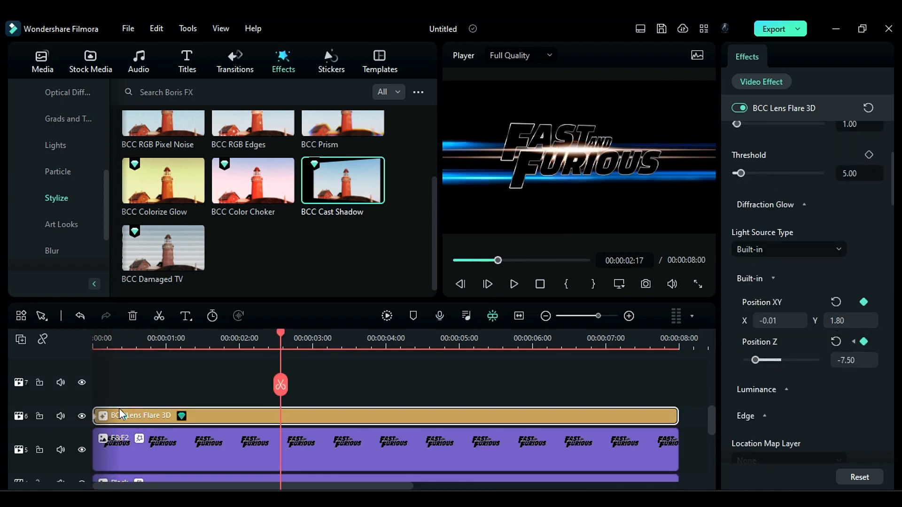
click(108, 348)
drag(280, 417, 677, 417)
click(678, 348)
drag(891, 185, 892, 339)
click(124, 346)
click(677, 346)
scroll(798, 263, up, 1)
click(864, 251)
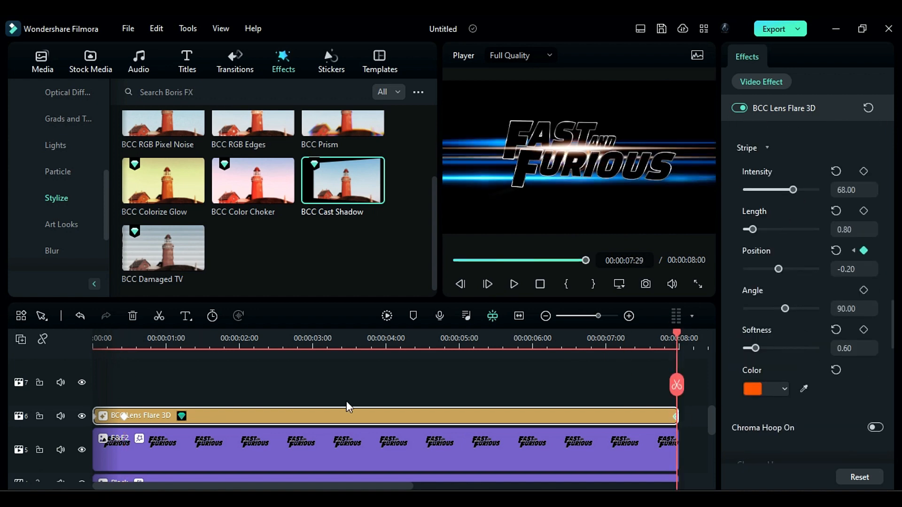
Place the Lens Flares Element 17 sticker at the start of track 7 and set its duration to 00:00:08:00
click(227, 347)
click(331, 61)
drag(248, 237, 91, 409)
click(179, 346)
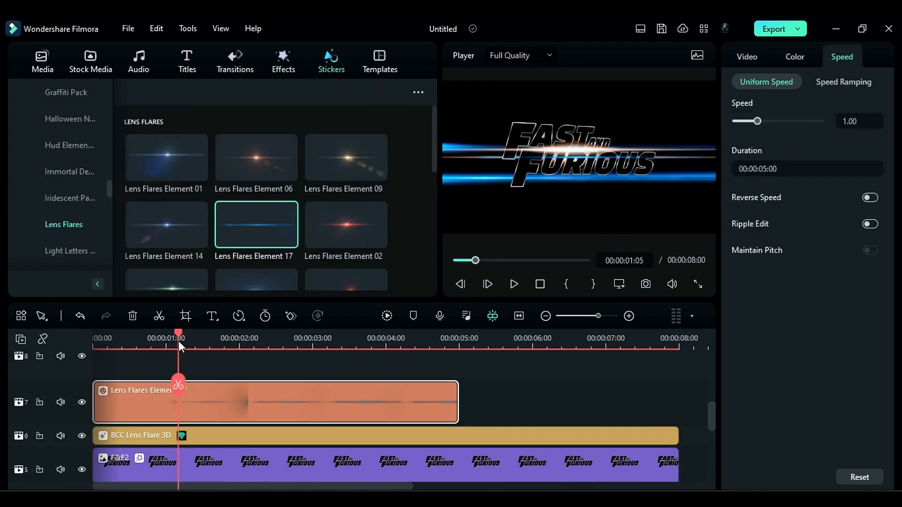
click(178, 385)
click(170, 402)
key(Delete)
drag(779, 169, 709, 167)
text(00:00:08:00)
key(Return)
Move the Lens Flares Element 17 sticker on track 7 to position X 544, Y 180
click(747, 56)
drag(841, 227, 883, 227)
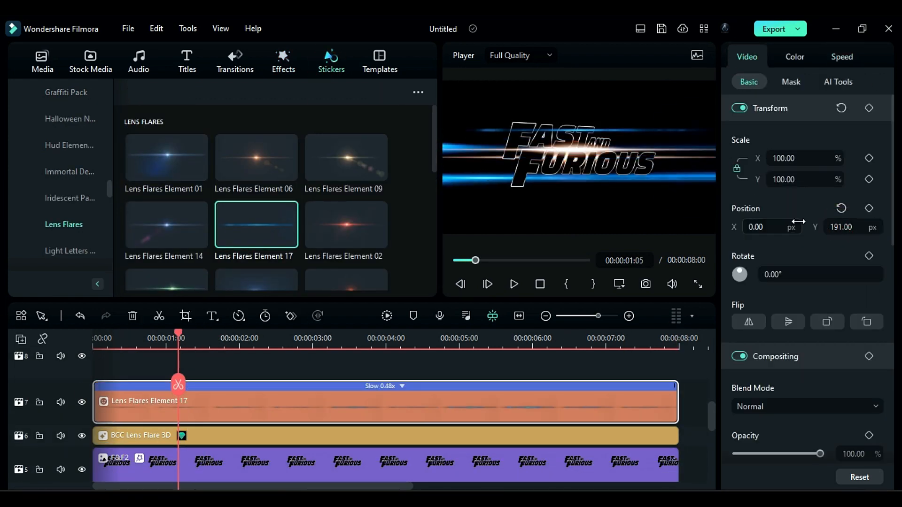
drag(771, 228, 840, 228)
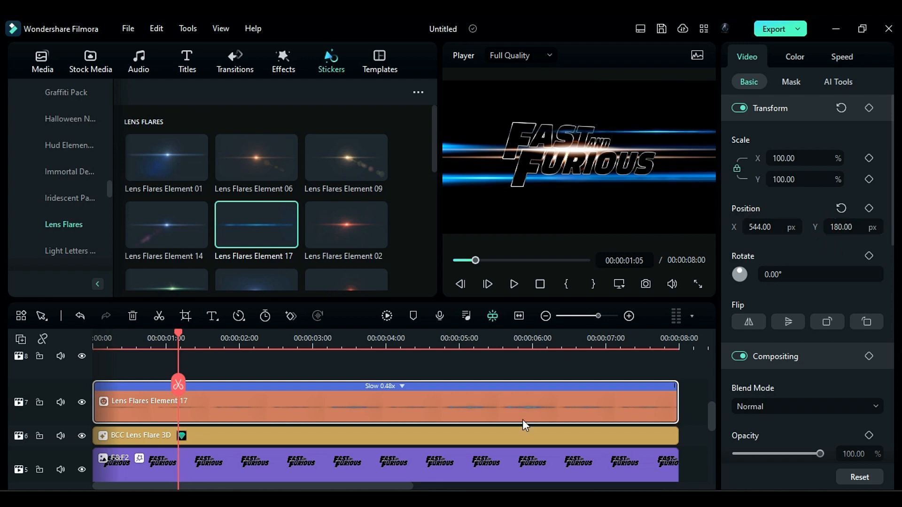
Import the Flare 01 and Flare 02 video files into the project media
click(42, 61)
click(163, 153)
shift+click(272, 151)
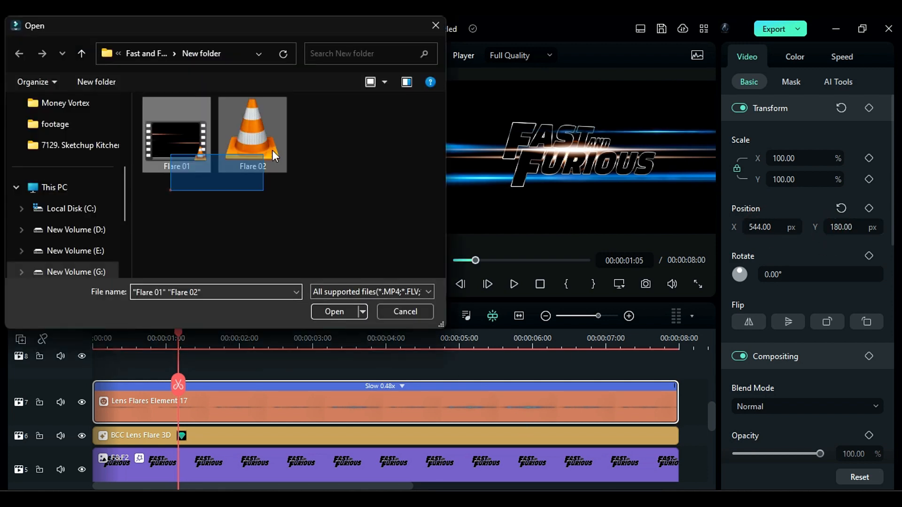
click(328, 306)
Place Flare 02 on track 8, ending with the other clips at 00:00:08:00, and set its blend mode to Screen
drag(167, 225, 109, 374)
drag(654, 410, 539, 414)
click(799, 406)
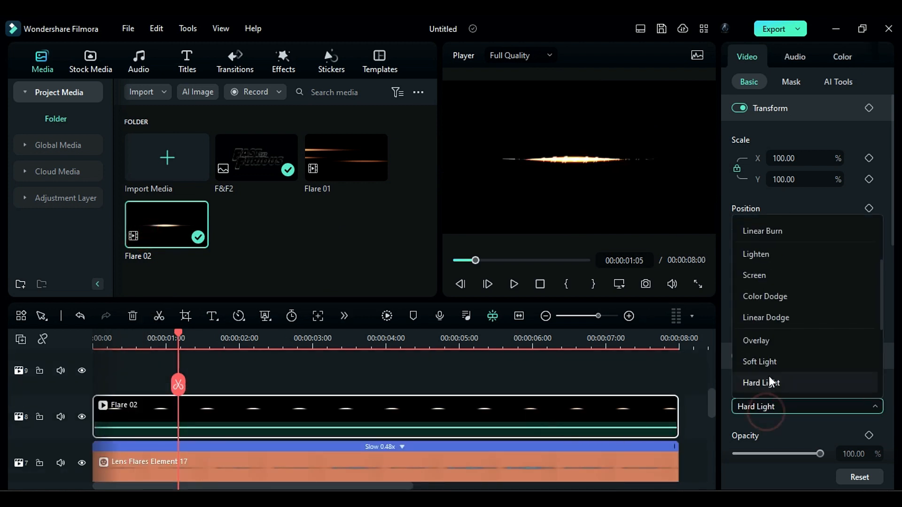
click(762, 280)
At the start of Flare 02, set scale to 75% and position to X -48, Y -27, and keyframe its Transform
drag(178, 332, 67, 348)
click(812, 158)
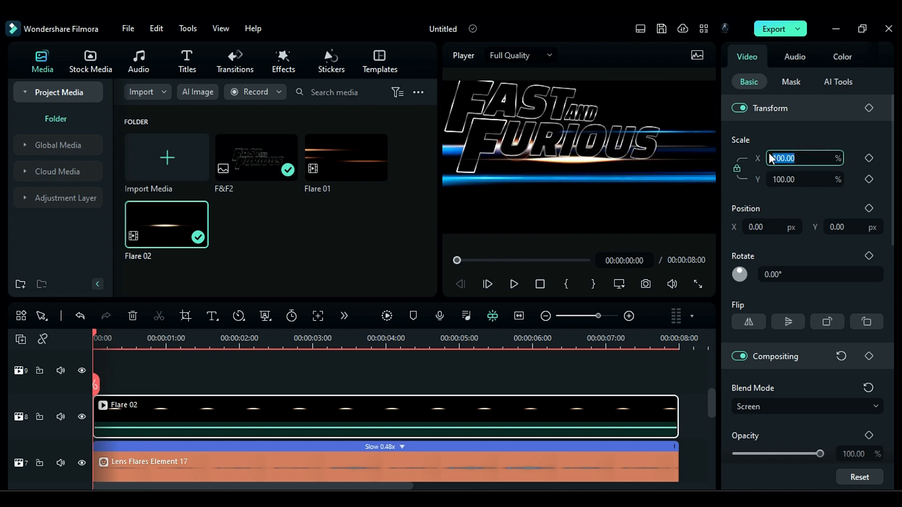
text(75)
key(Return)
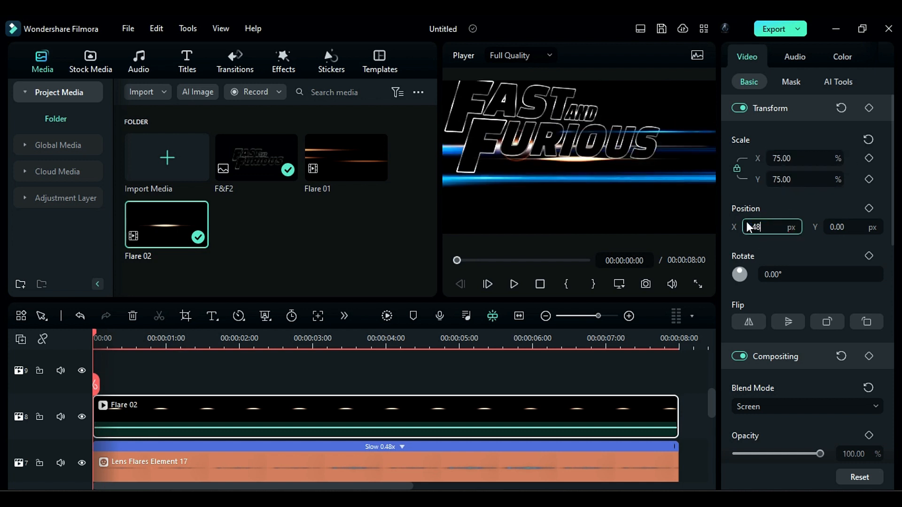
key(Tab)
text(-27)
key(Return)
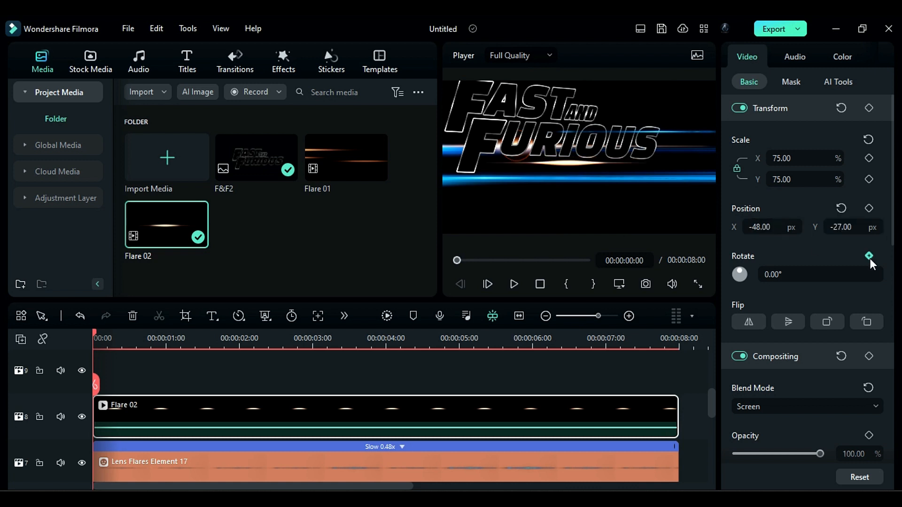
click(869, 109)
click(868, 109)
At 00:00:07:27, unlink Flare 02's scale axes and set Scale X to 111% and Scale Y to 58%
click(671, 339)
click(736, 168)
click(805, 159)
text(1)
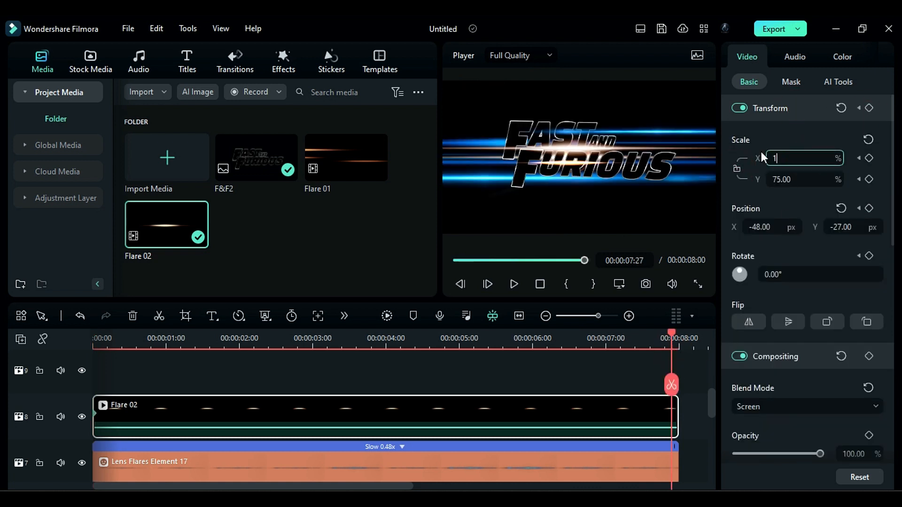
text(11)
key(Tab)
text(58)
key(Return)
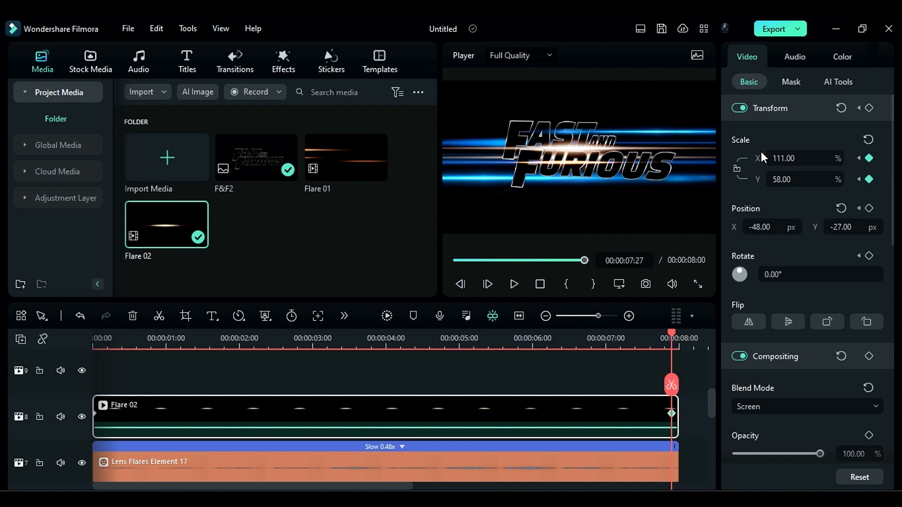
At 00:00:07:27, set Flare 02's position to X 392 and Y -139
double_click(772, 227)
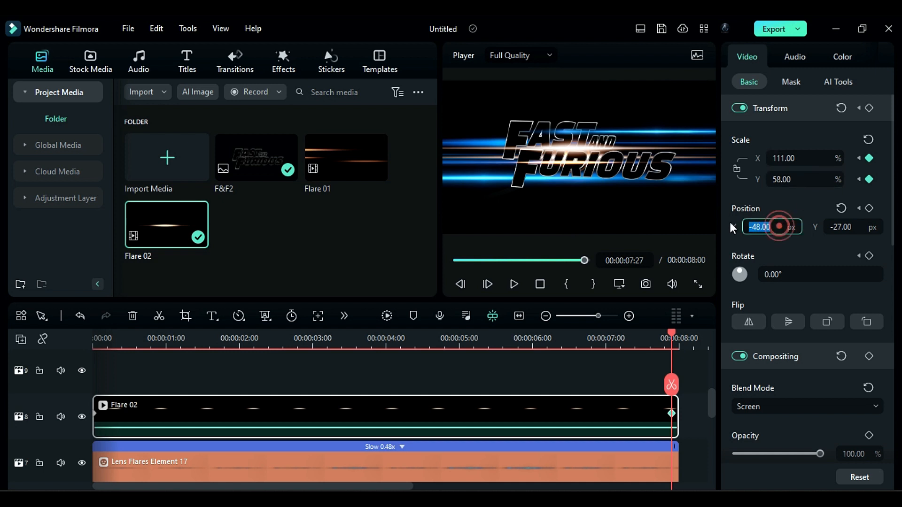
text(392)
key(Tab)
text(-53)
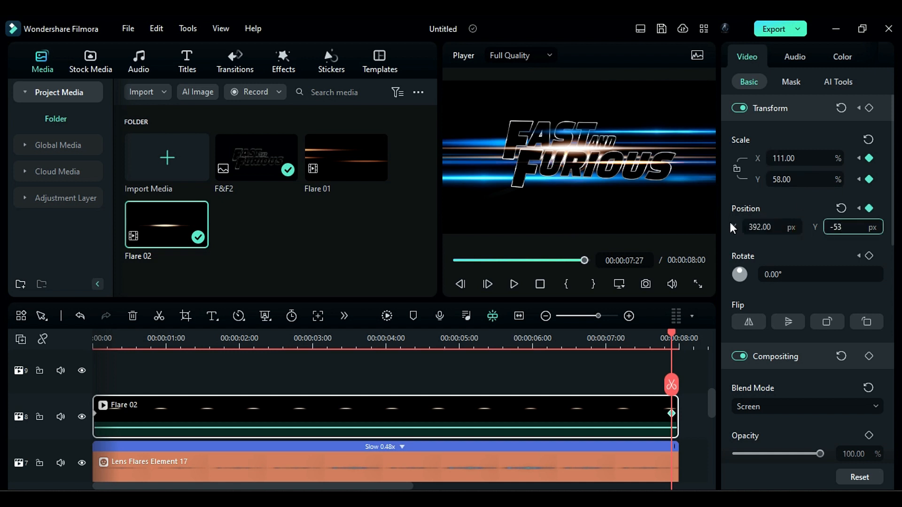
key(Return)
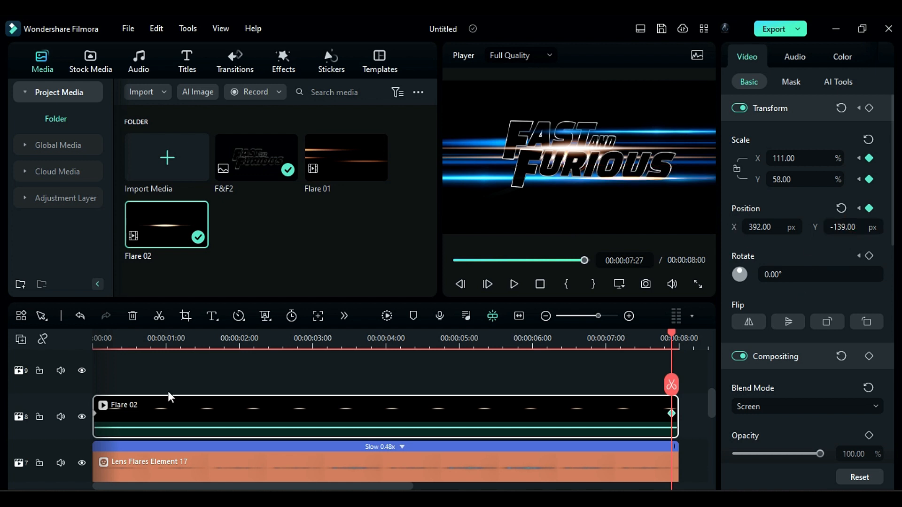
At 00:00:00:11, keyframe Flare 02's Position with Y at -117.20, and return to 00:00:07:27
click(96, 335)
drag(96, 335, 119, 340)
drag(842, 227, 803, 227)
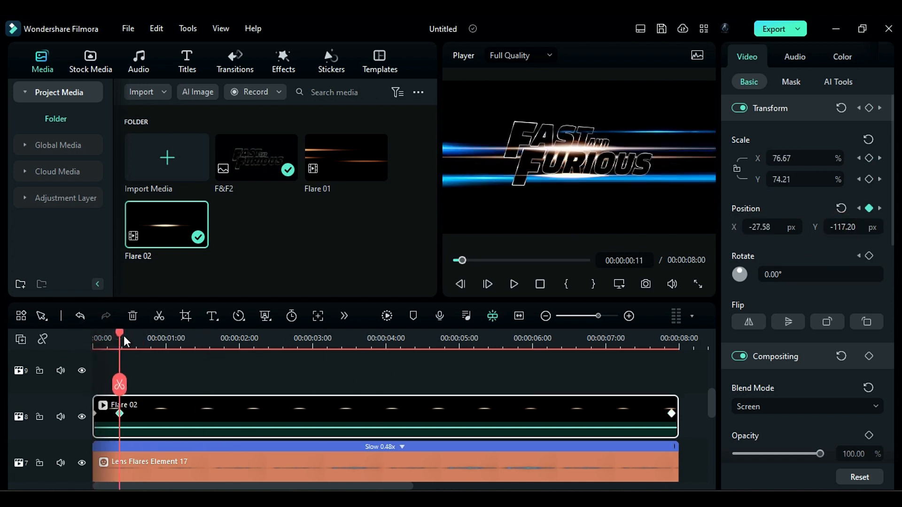
drag(122, 337, 671, 401)
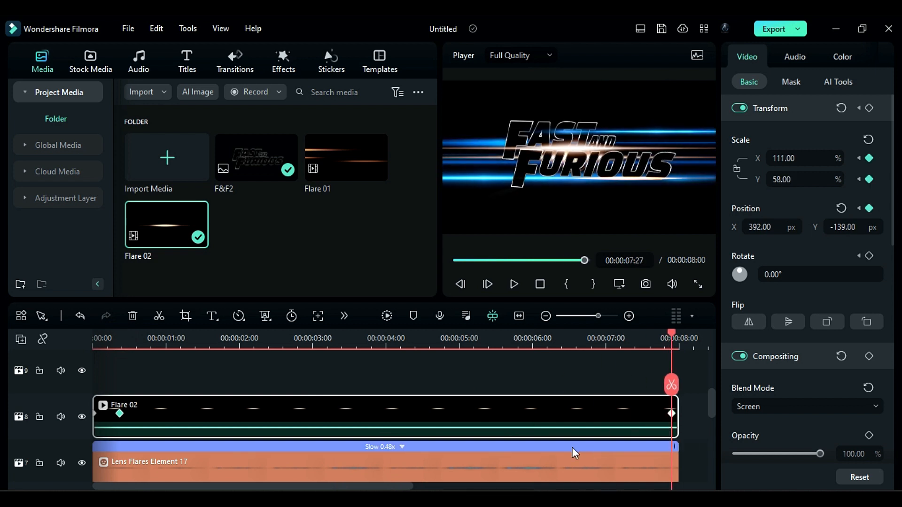
Place Flare 01 on track 9 from the timeline start and set its blend mode to Linear Dodge
drag(339, 172, 225, 371)
click(376, 339)
click(762, 407)
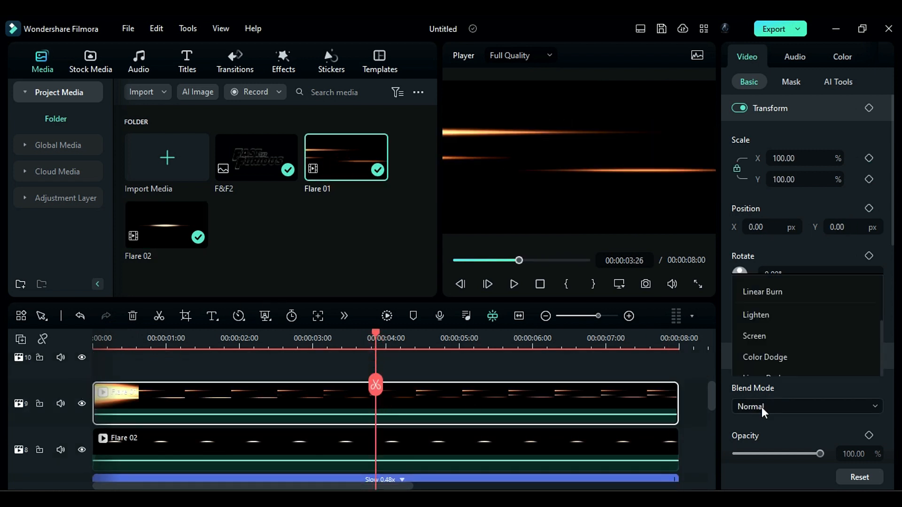
click(766, 296)
At the start of Flare 01, unlink the scale axes, set Scale X to 176% and Y to 99%, and keyframe its Transform
key(Home)
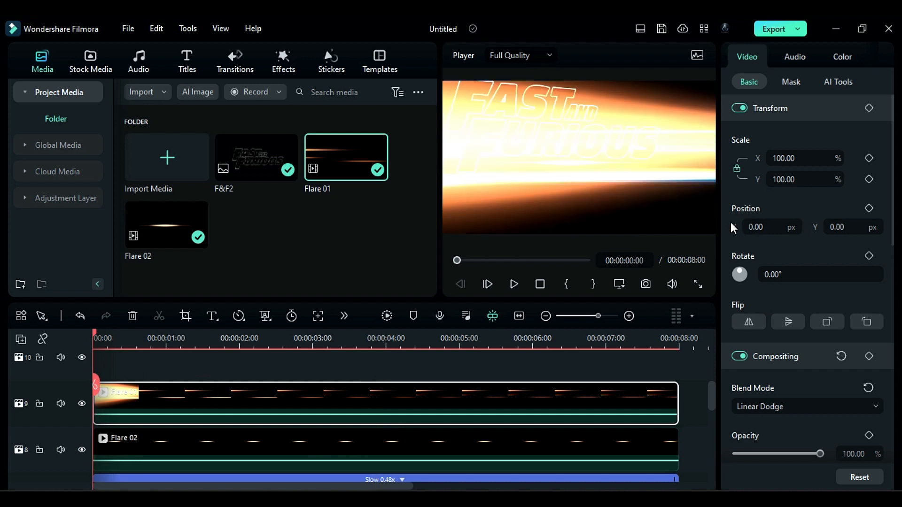
click(737, 168)
click(803, 159)
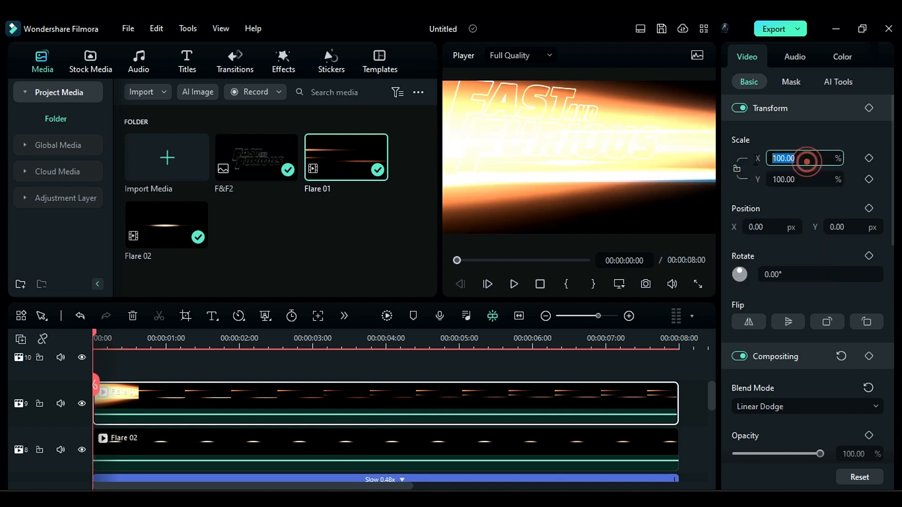
text(176)
key(Tab)
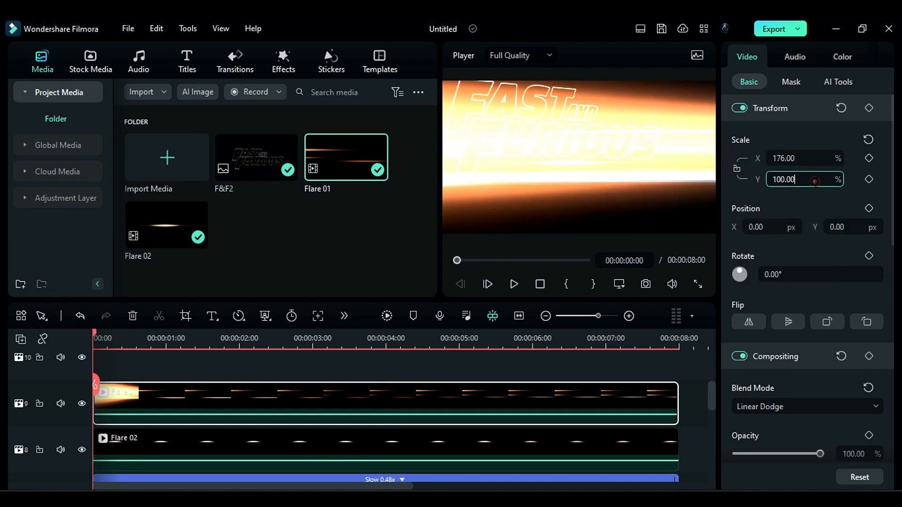
text(99)
key(Return)
click(869, 108)
At 00:00:07:28, set Flare 01's Scale X to 178% and Position X to 599
click(673, 346)
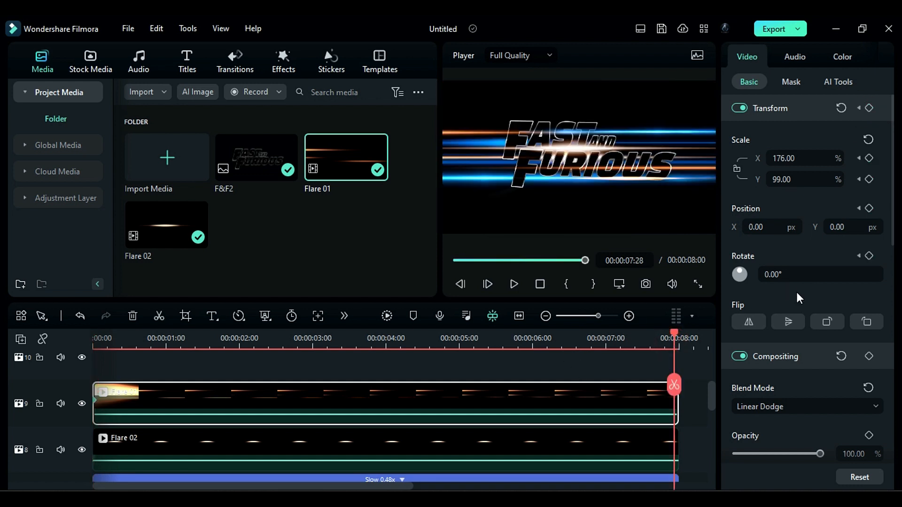
drag(771, 227, 735, 228)
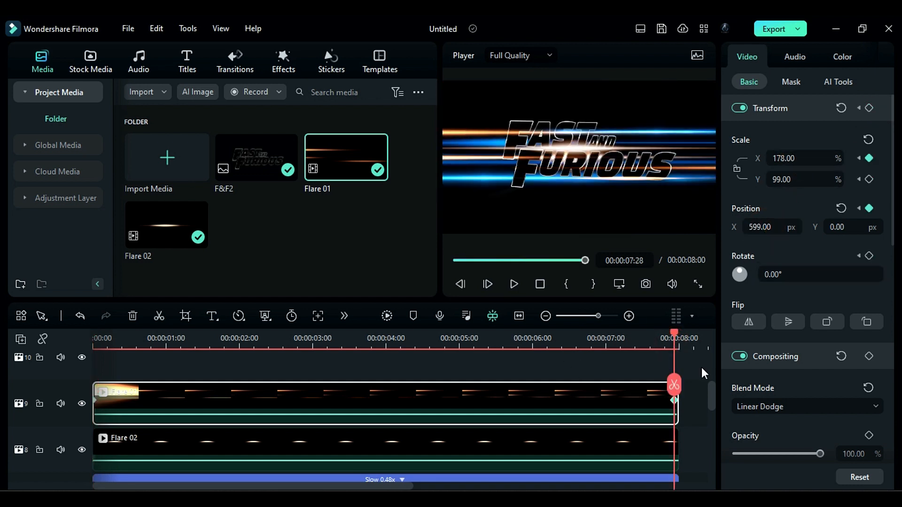
Apply the Dream Glow effect from the NewBlue FX filters to the Flare 01 clip on track 9
click(224, 345)
click(283, 61)
click(71, 169)
click(55, 199)
scroll(330, 216, down, 10)
mouse_move(338, 299)
mouse_down()
mouse_move(338, 349)
mouse_move(338, 288)
mouse_up()
drag(343, 237, 301, 388)
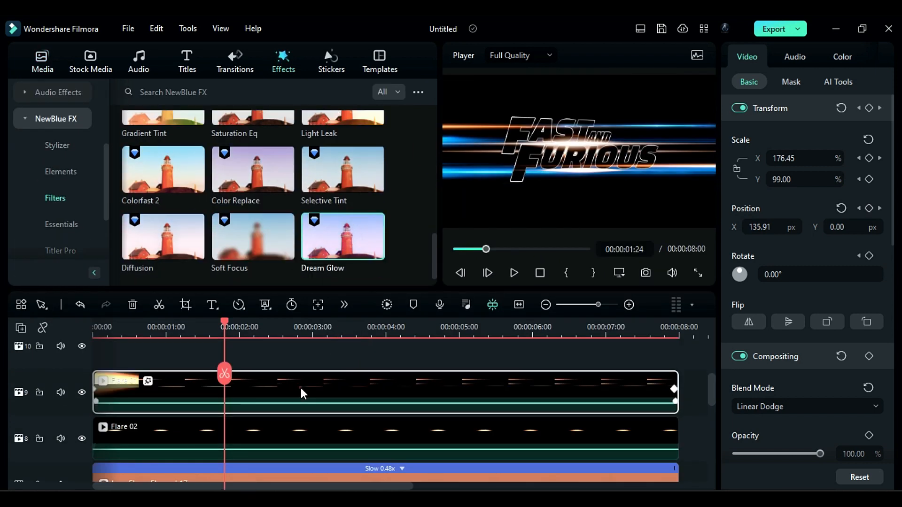
Set Dream Glow's color to orange and keyframe its Glow at the clip start and at 0 at 00:00:02:00
scroll(844, 65, down, 3)
click(873, 65)
click(773, 233)
click(742, 350)
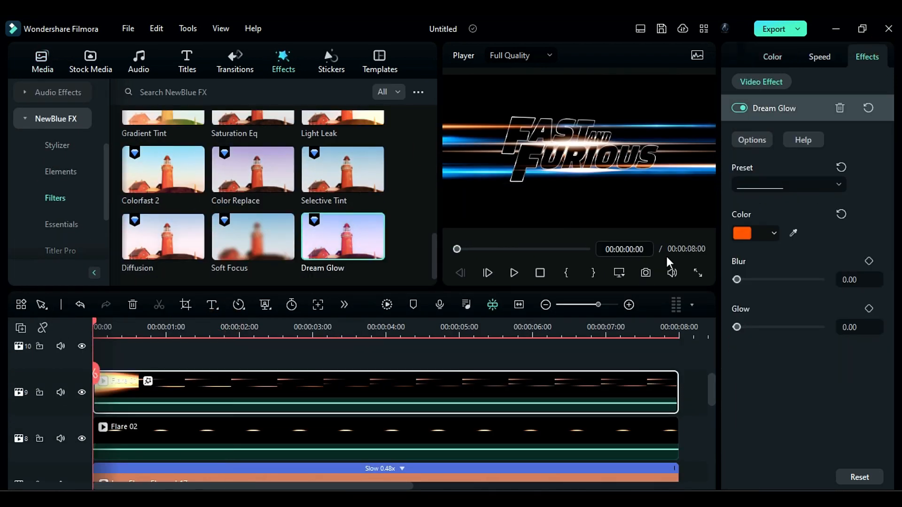
mouse_move(737, 326)
mouse_down()
mouse_move(820, 327)
mouse_move(736, 327)
mouse_up()
click(241, 368)
scroll(422, 399, up, 1)
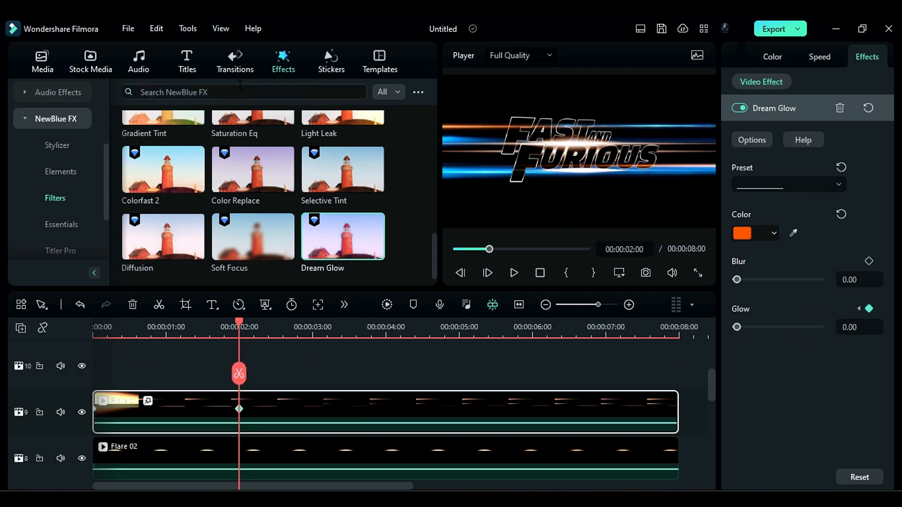
Add the favorite Cinema 21:9 effect on track 10, extend it to 00:00:08:00, and set its Height to 0.05
drag(106, 175, 107, 89)
click(70, 93)
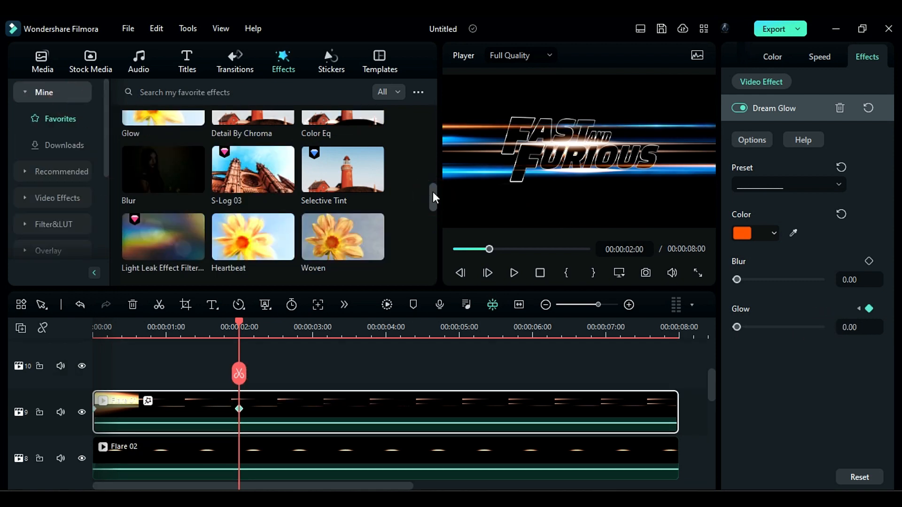
mouse_move(422, 105)
mouse_down()
mouse_move(436, 148)
mouse_move(434, 113)
mouse_up()
drag(163, 157, 95, 374)
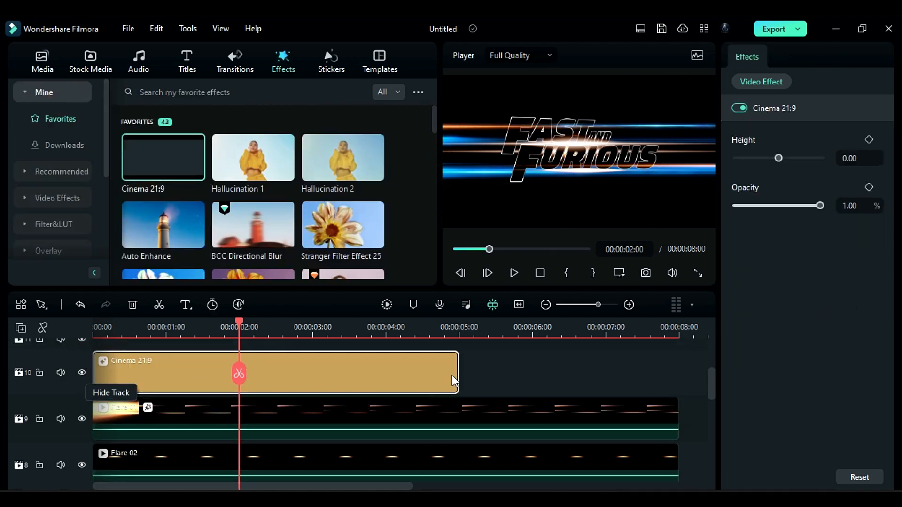
drag(455, 381, 671, 381)
click(871, 156)
scroll(329, 371, up, 1)
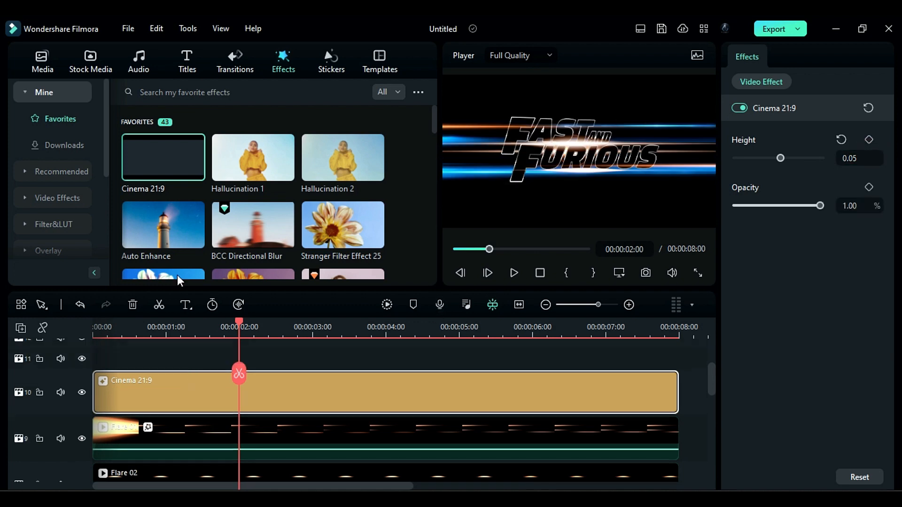
Add the favorite effects Auto Enhance on track 11 and Sharpen on track 12, extending both to 00:00:08:00
drag(163, 230, 96, 383)
drag(458, 384, 679, 385)
drag(434, 119, 436, 226)
drag(438, 227, 437, 243)
drag(433, 233, 434, 256)
drag(343, 173, 96, 366)
drag(458, 389, 678, 384)
Add the Sideways 2 shake effect on track 13 and extend it to 00:00:08:00
click(52, 198)
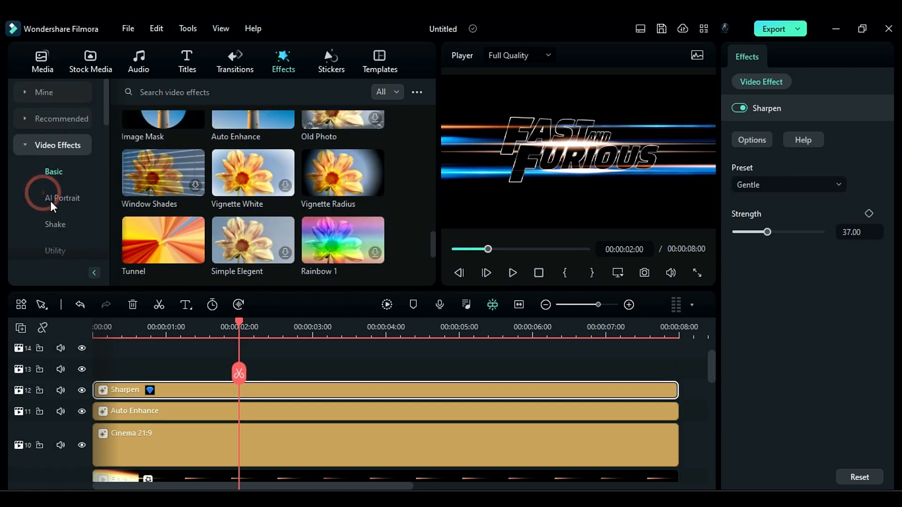
click(55, 224)
drag(131, 273, 99, 383)
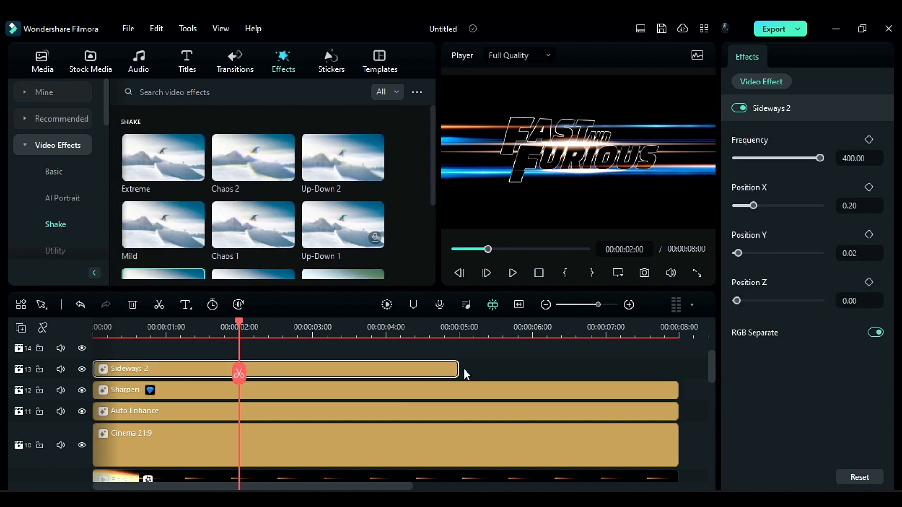
drag(459, 373, 677, 373)
Set the Sideways 2 effect's Frequency to 1, Position X to 0.01 and Position Z to 0.02
click(852, 159)
drag(875, 160, 824, 157)
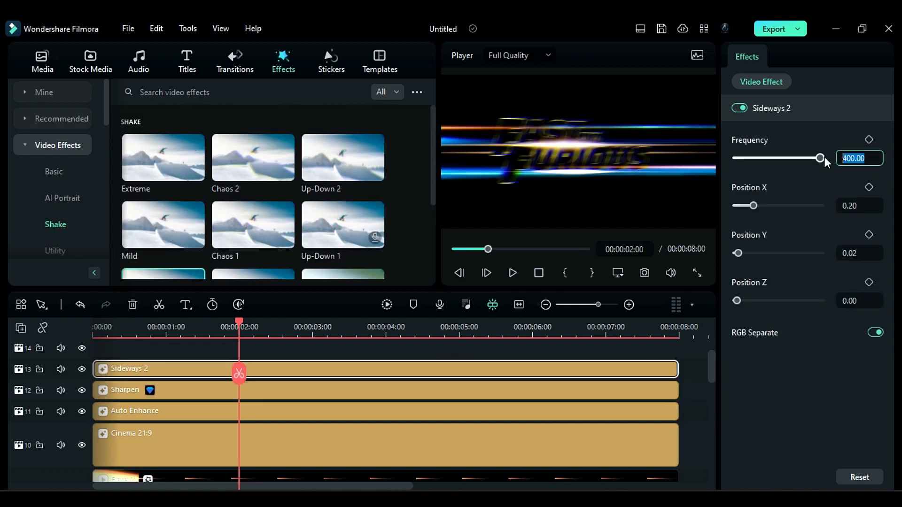
text(1)
key(Tab)
key(Right)
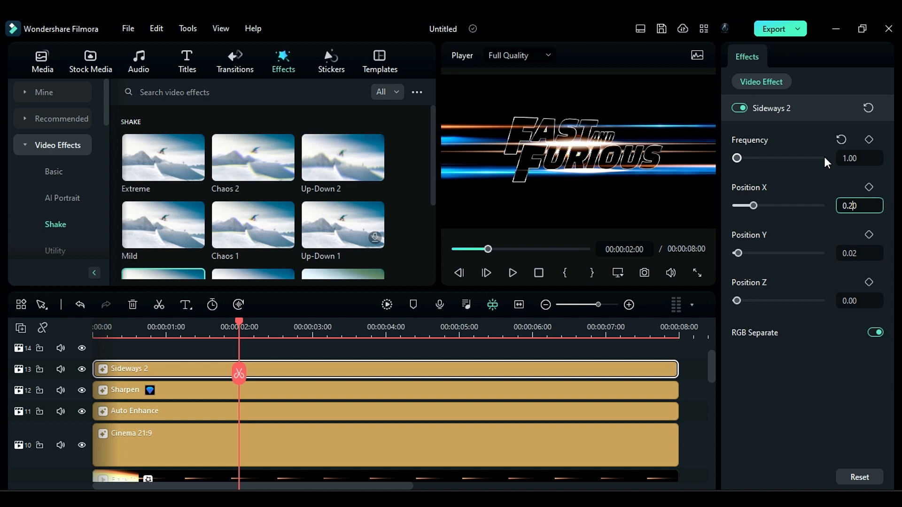
key(Delete)
key(Delete)
text(01)
key(Tab)
key(Tab)
key(Left)
key(Right)
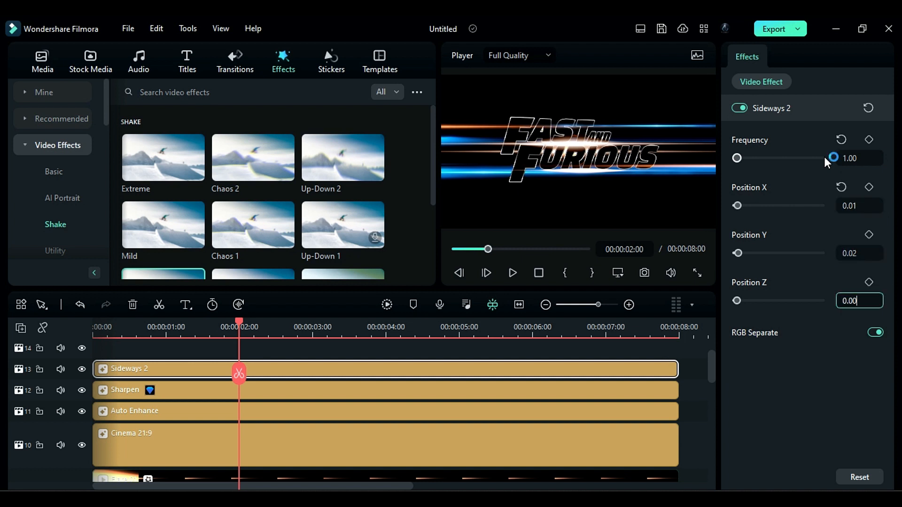
key(Return)
Move the playhead to 00:00:02:26 and render a timeline preview for smooth playback
drag(202, 336, 302, 325)
key(Return)
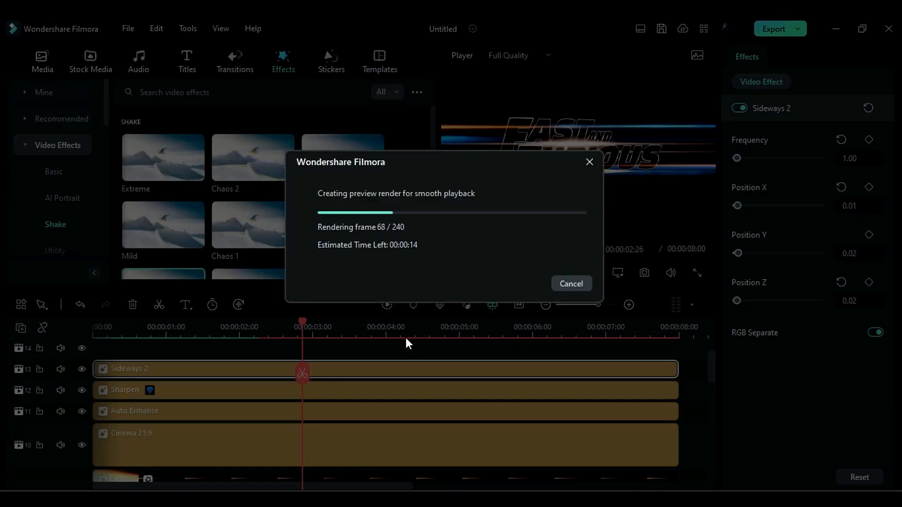